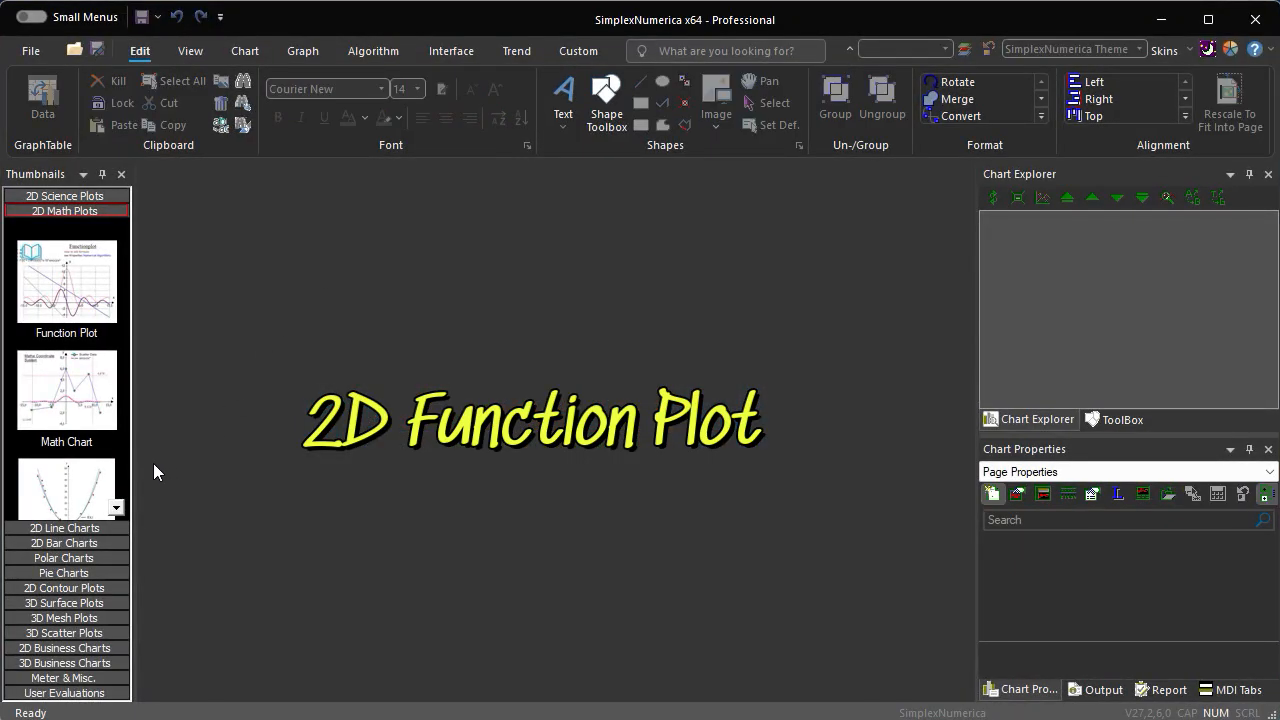
# - Create a Function Plot chart from the 2D Math Plots templates, reposition it and widen it across the page
pyautogui.click(85, 305)
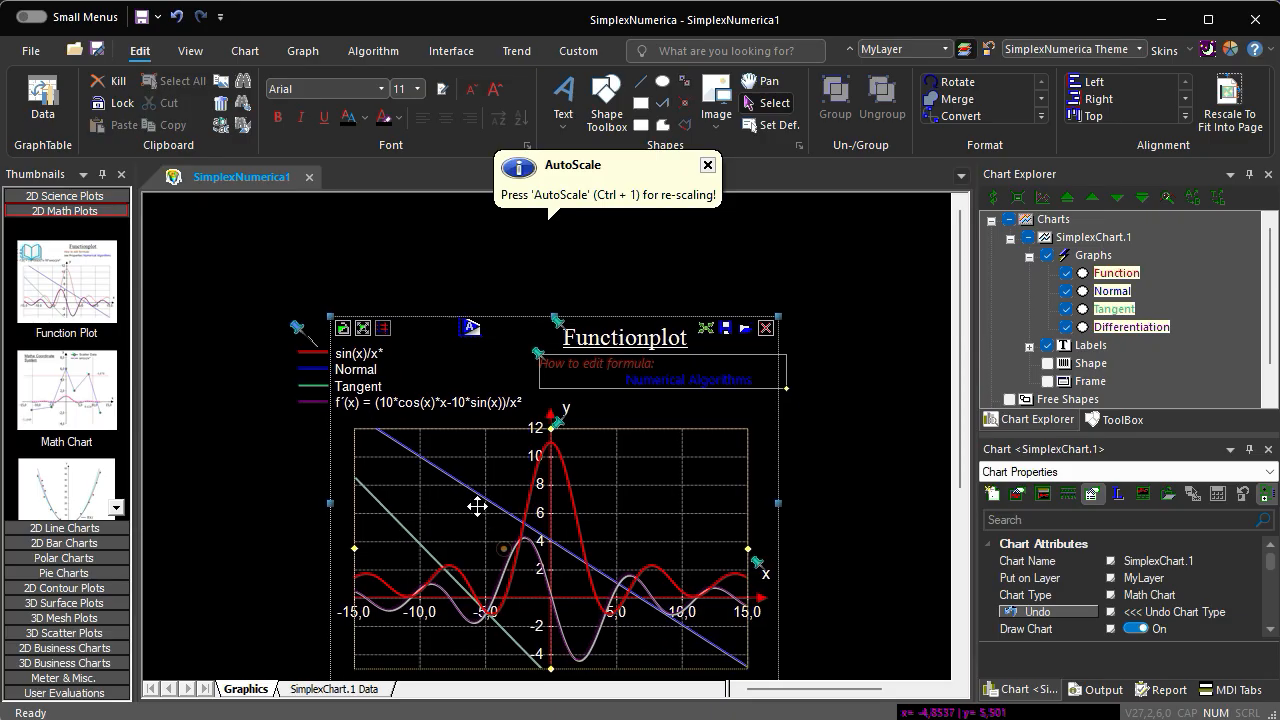
pyautogui.moveTo(477, 507); pyautogui.dragTo(363, 423)
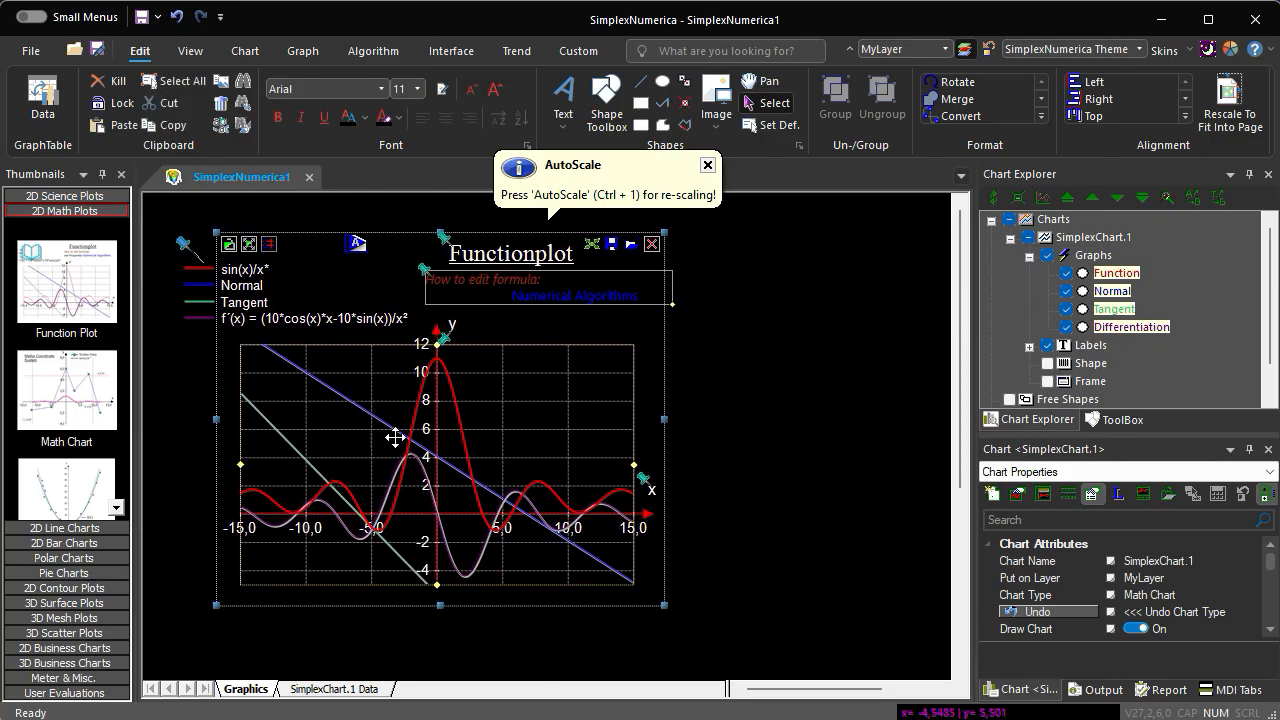
pyautogui.click(708, 165)
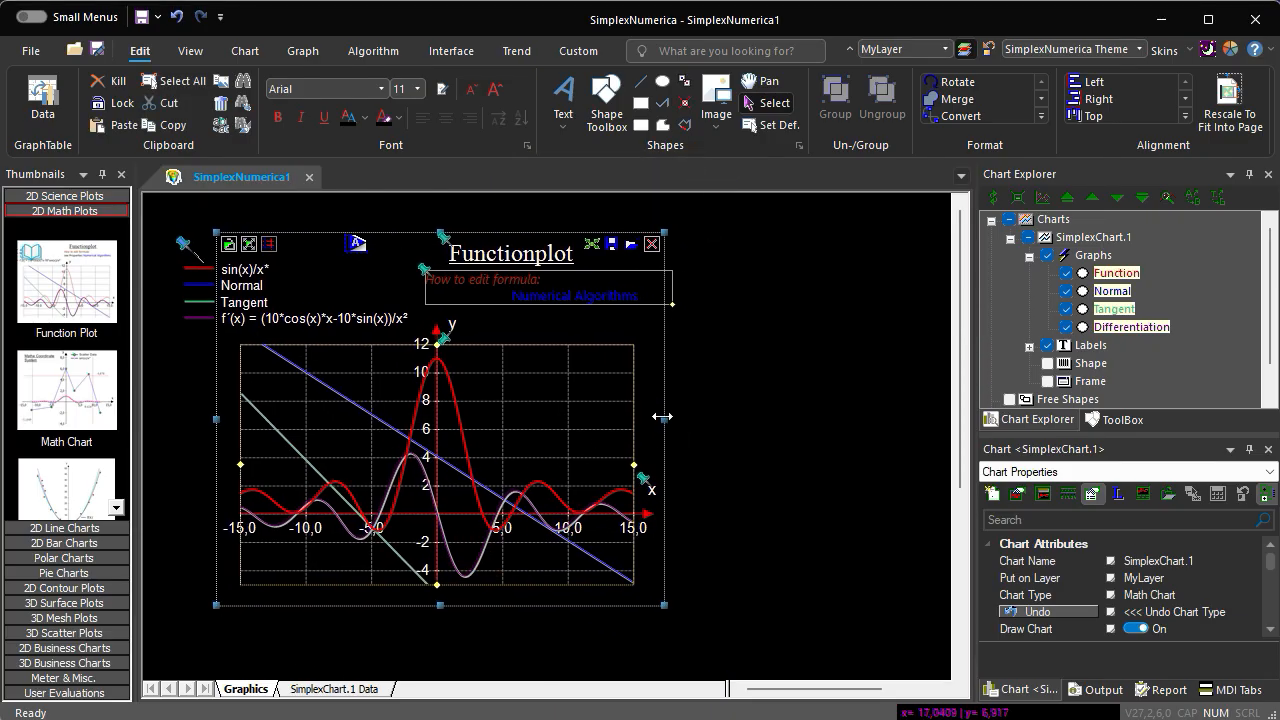
pyautogui.moveTo(662, 414); pyautogui.dragTo(900, 414)
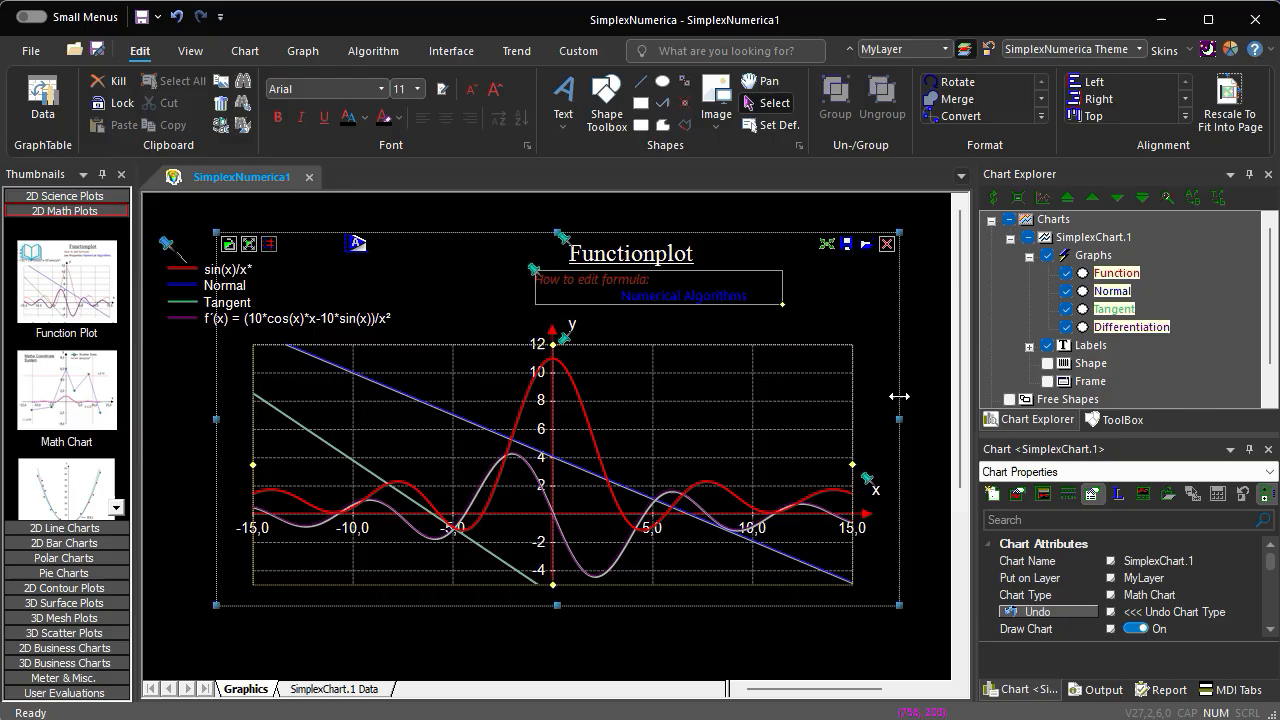
# - Delete the Normal, Tangent and Differentiation graphs from the chart, keeping only the Function graph
pyautogui.rightClick(1126, 291)
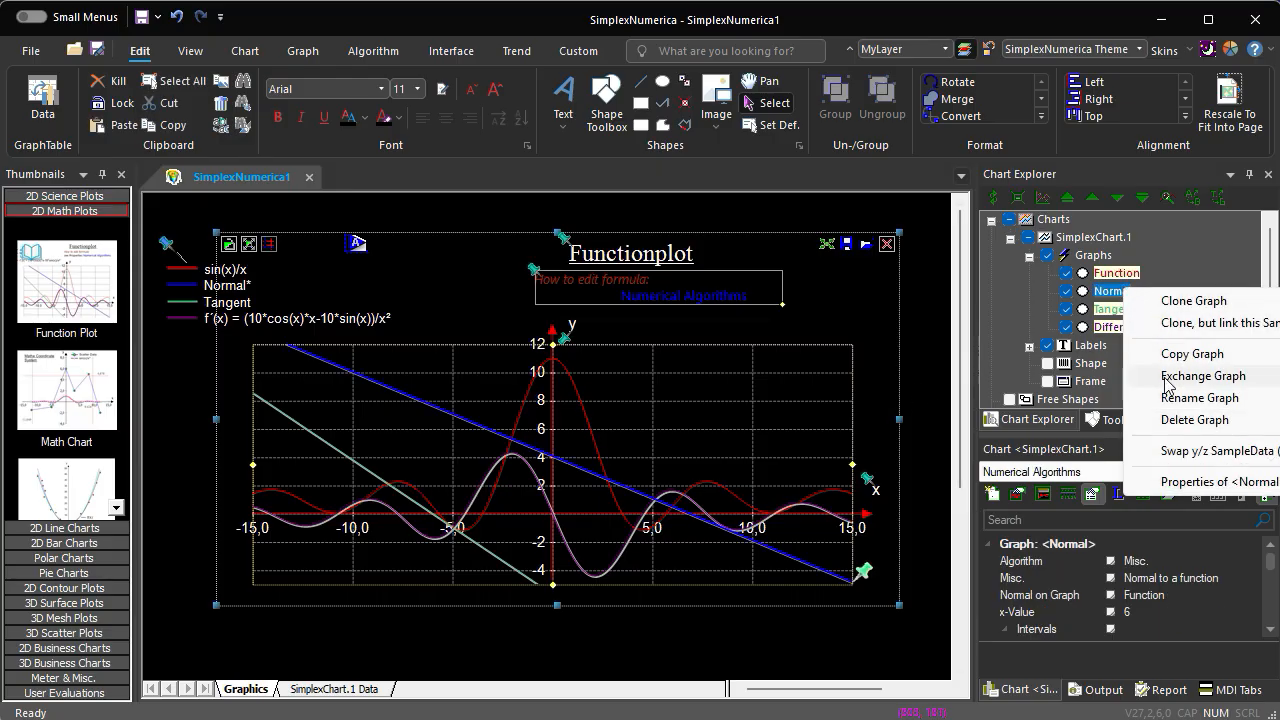
pyautogui.click(1168, 420)
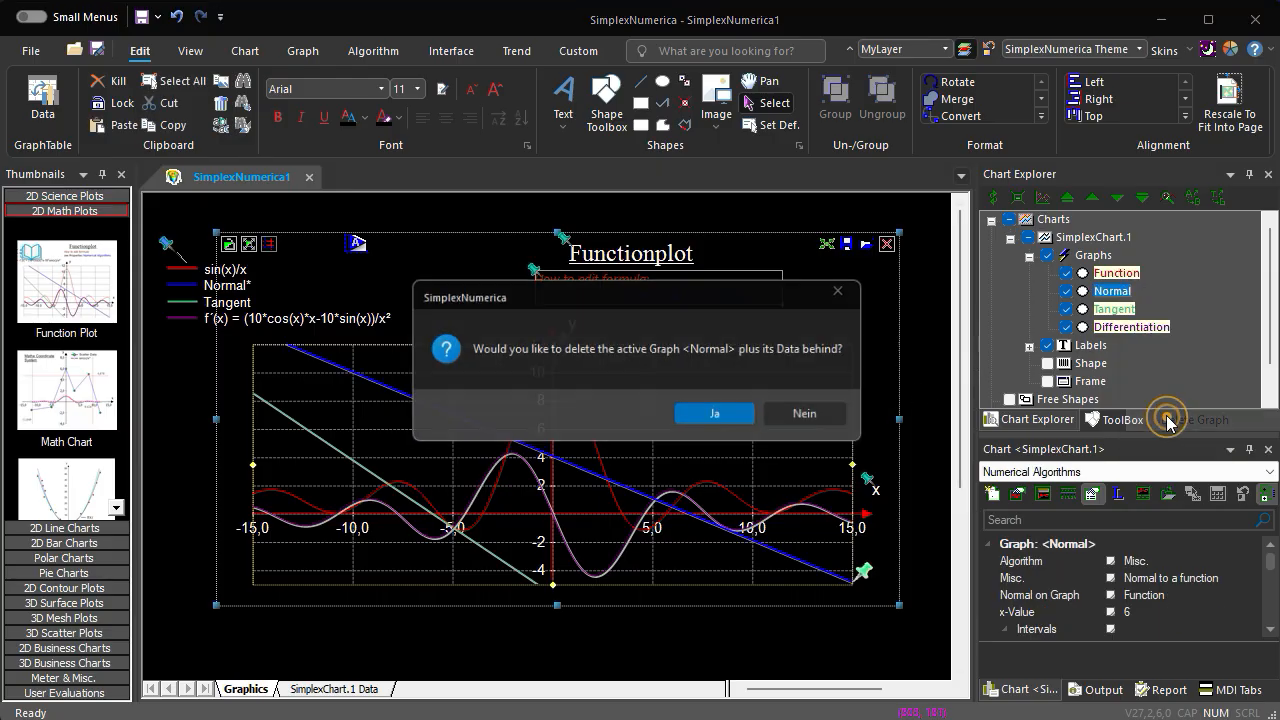
pyautogui.click(740, 422)
pyautogui.click(1112, 291)
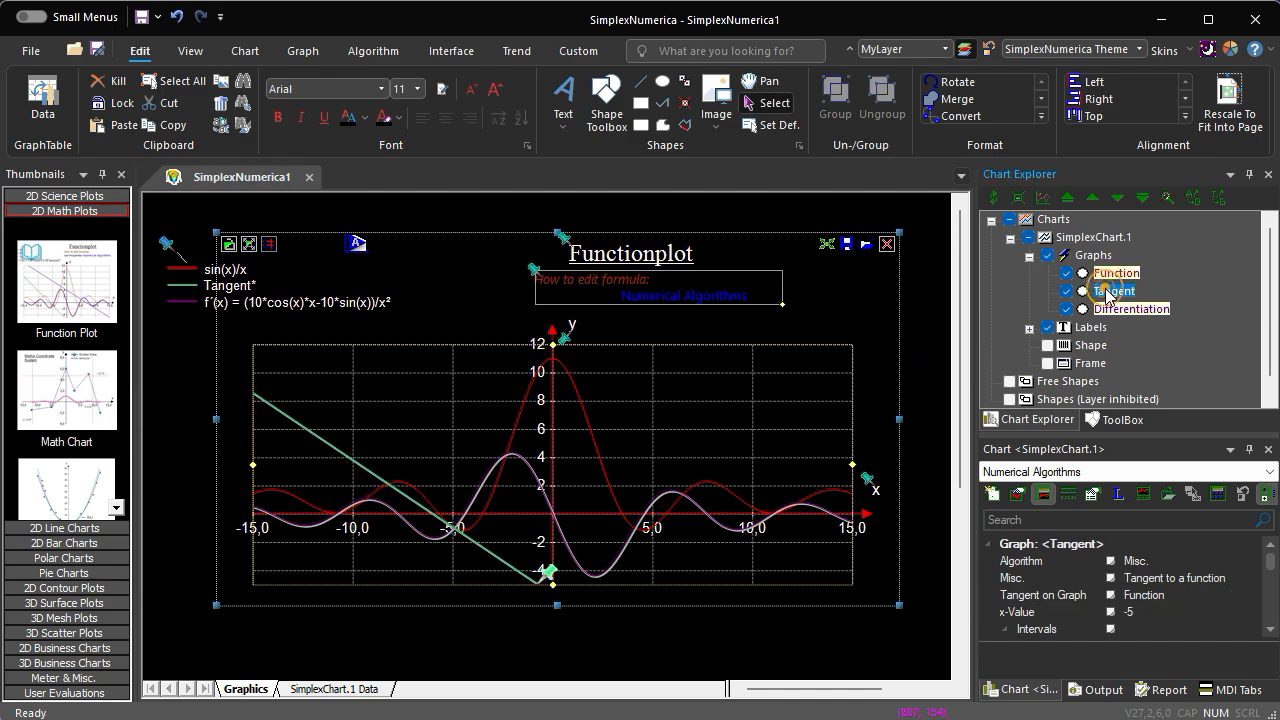
pyautogui.press('Delete')
pyautogui.click(1115, 293)
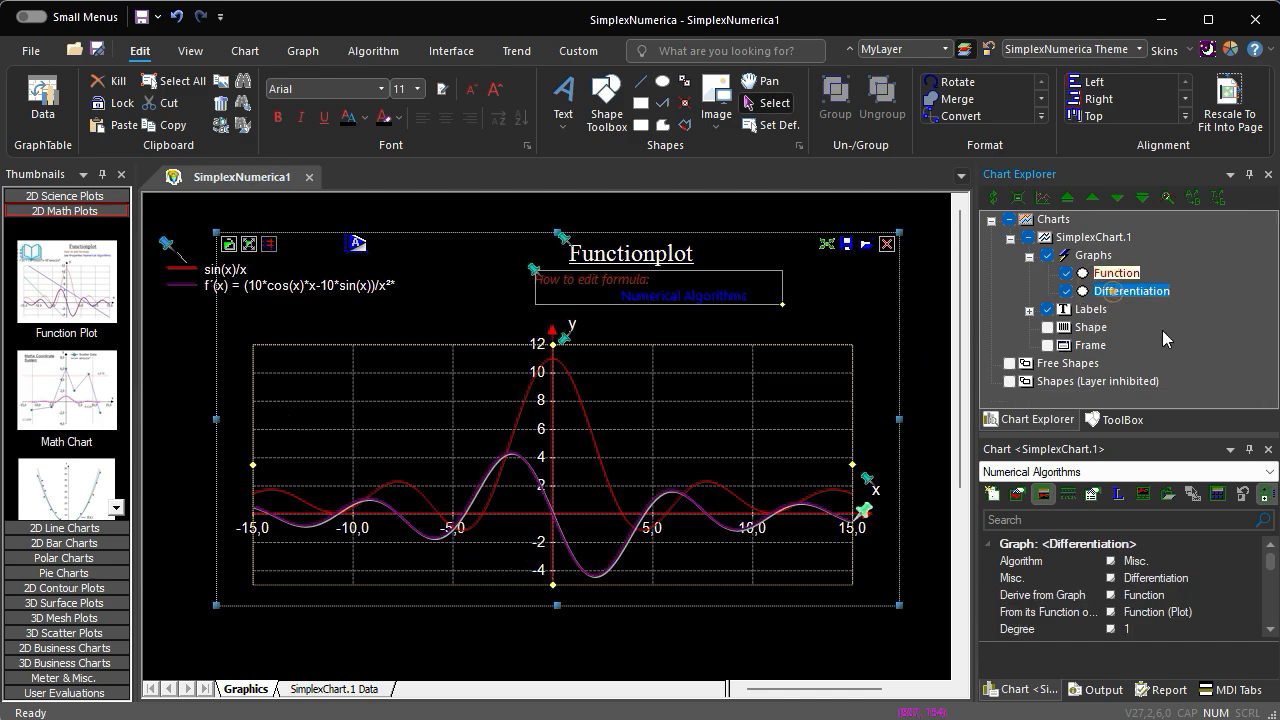
pyautogui.press('Delete')
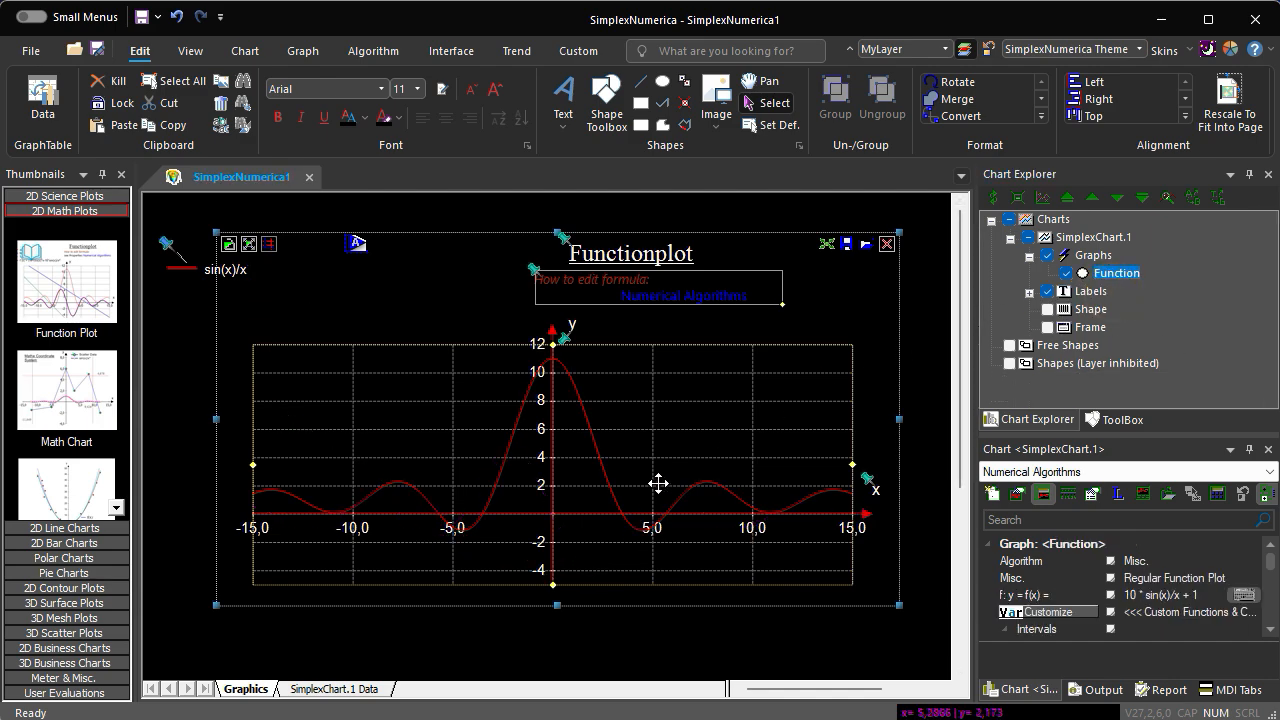
# - Move the chart up and stretch its height to fill the visible page
pyautogui.moveTo(657, 485); pyautogui.dragTo(657, 467)
pyautogui.moveTo(556, 585); pyautogui.dragTo(554, 661)
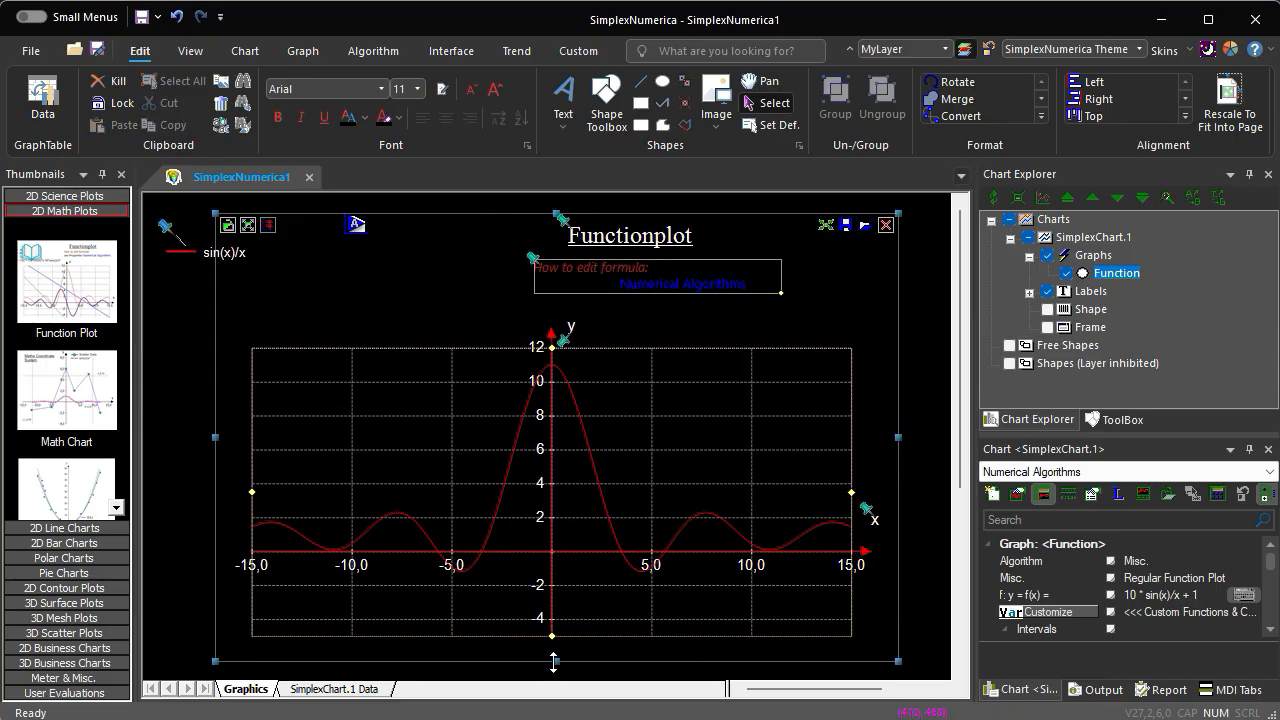
pyautogui.moveTo(579, 588); pyautogui.dragTo(575, 583)
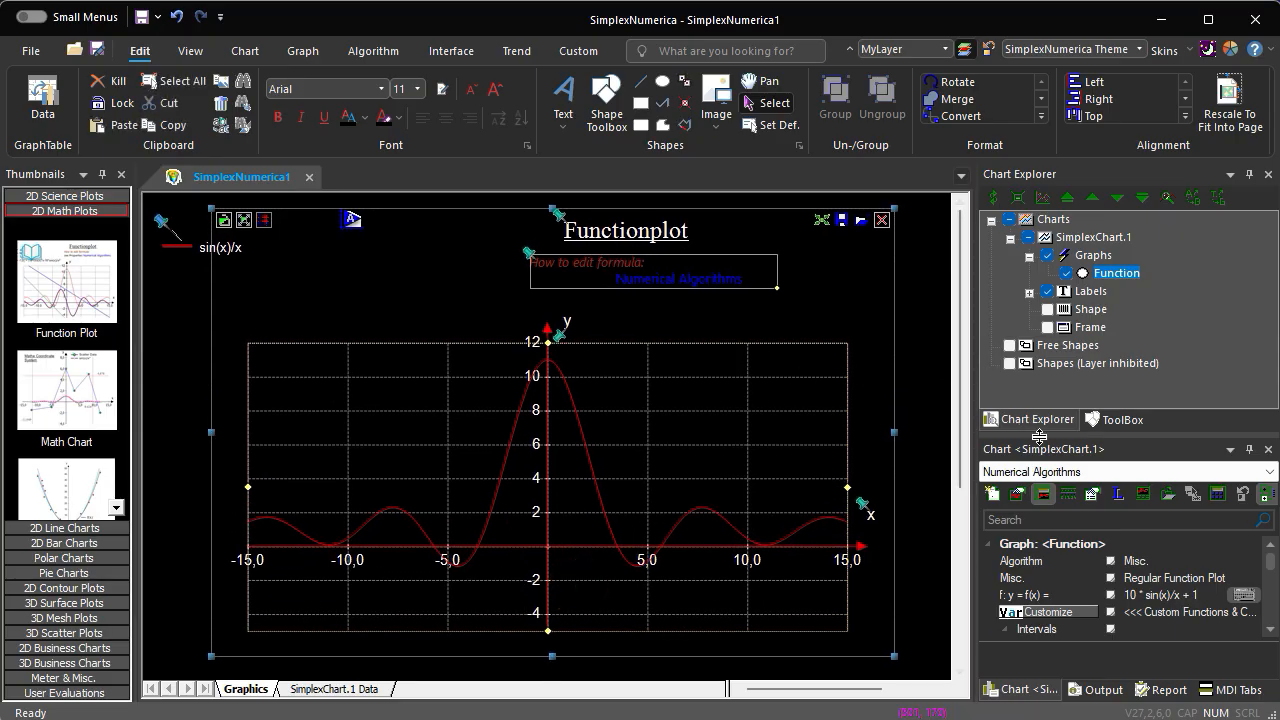
# - Replace the Function graph's formula with cos(x) and auto-scale the chart to the sample data
pyautogui.moveTo(1040, 437); pyautogui.dragTo(1008, 371)
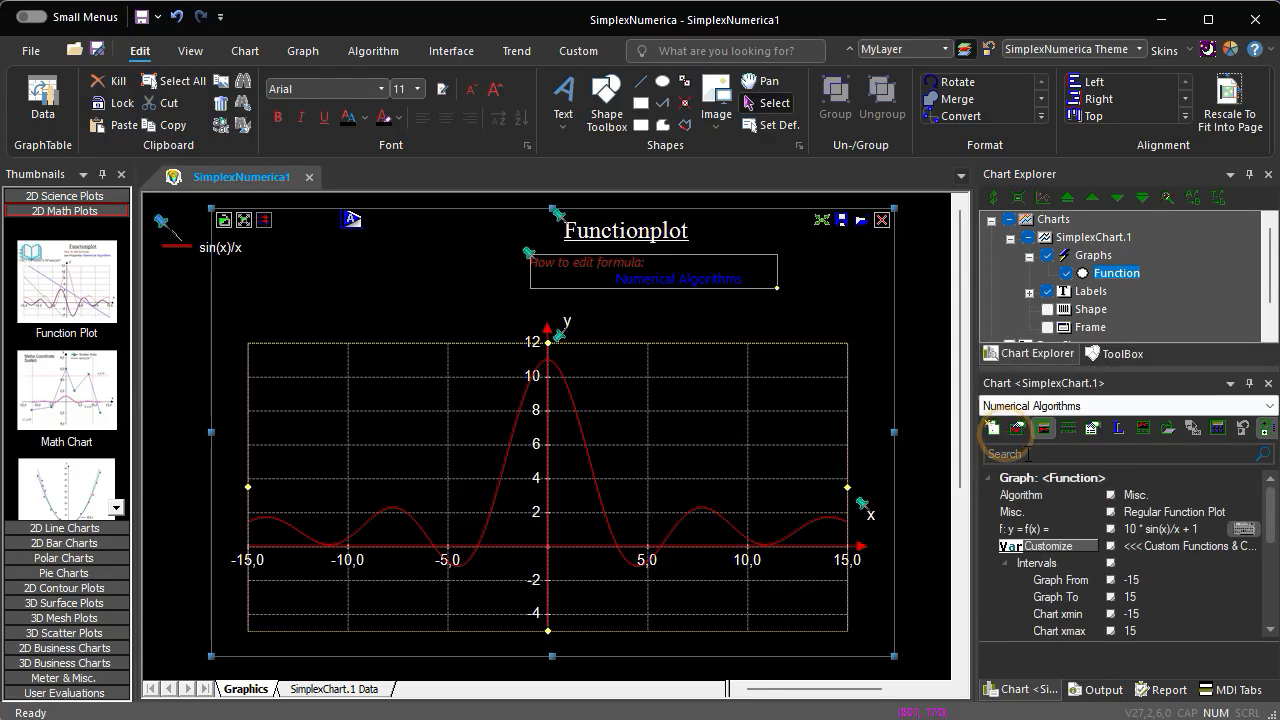
pyautogui.click(1236, 533)
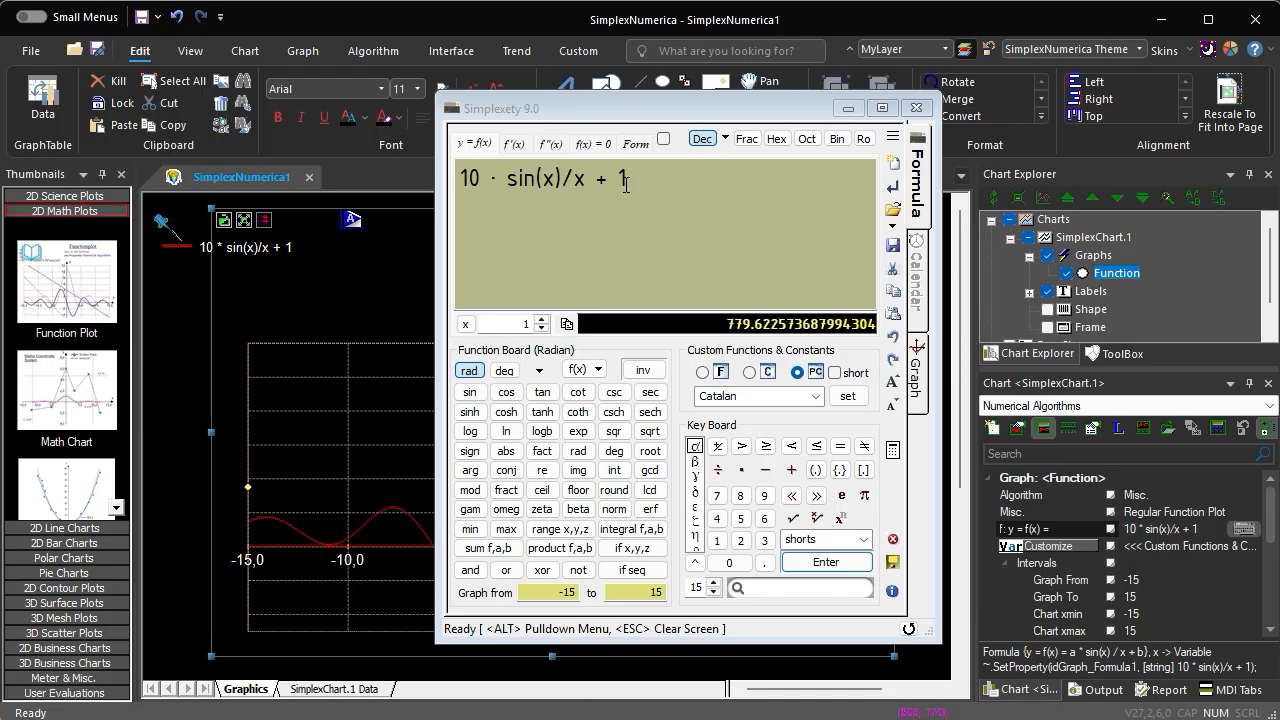
pyautogui.moveTo(637, 180); pyautogui.dragTo(444, 163)
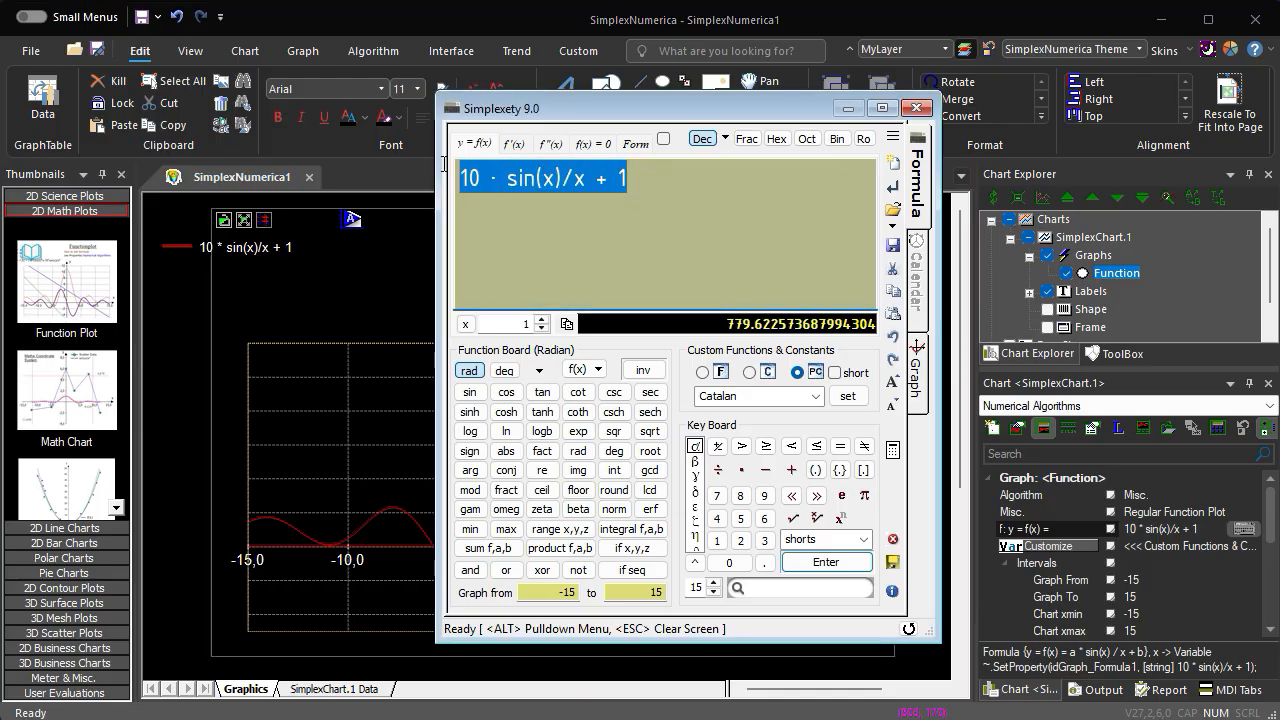
pyautogui.write('cos(x')
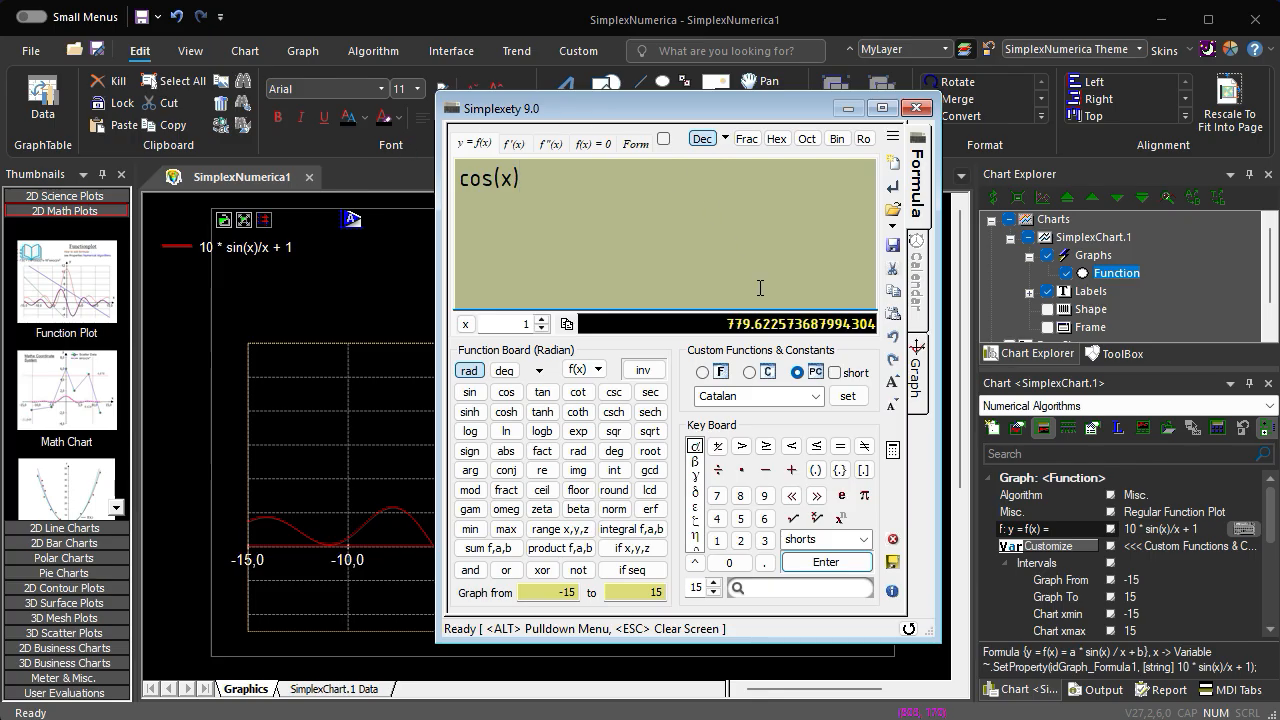
pyautogui.click(820, 566)
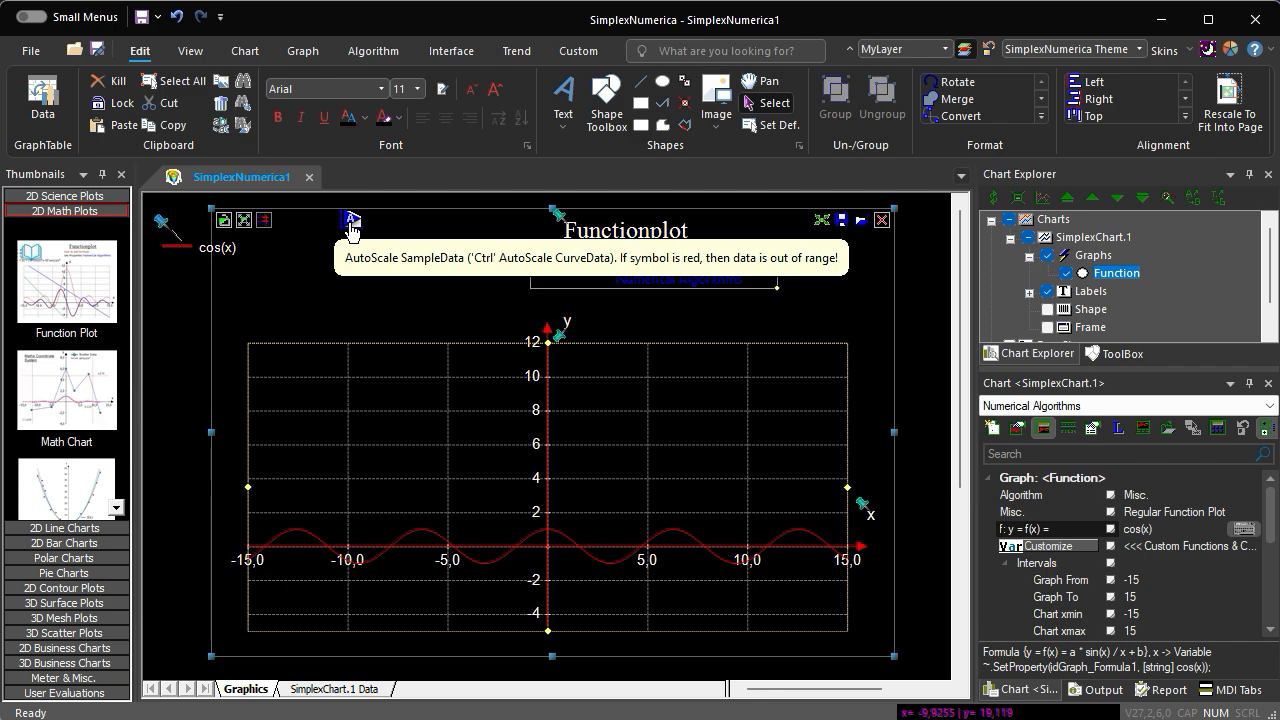
pyautogui.click(350, 224)
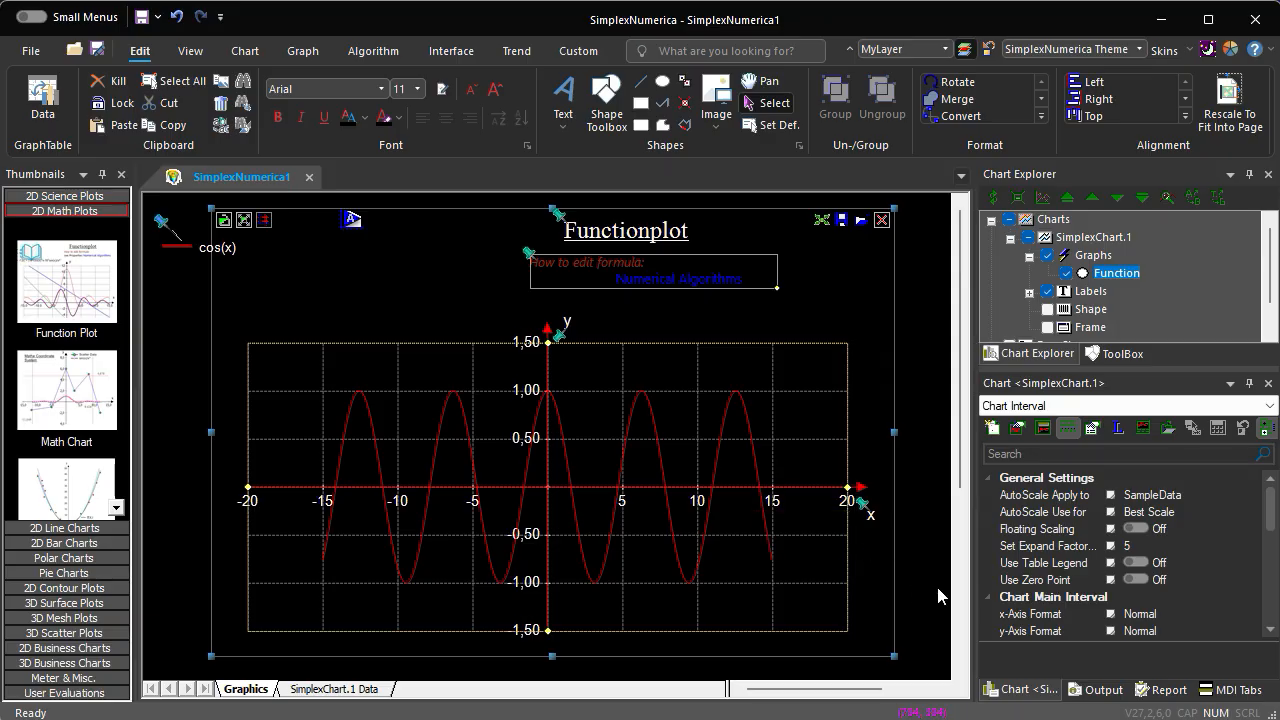
# - Close the function plot document without saving and create a Parametric Surface Plot from the 3D Mesh Plots templates
pyautogui.click(308, 183)
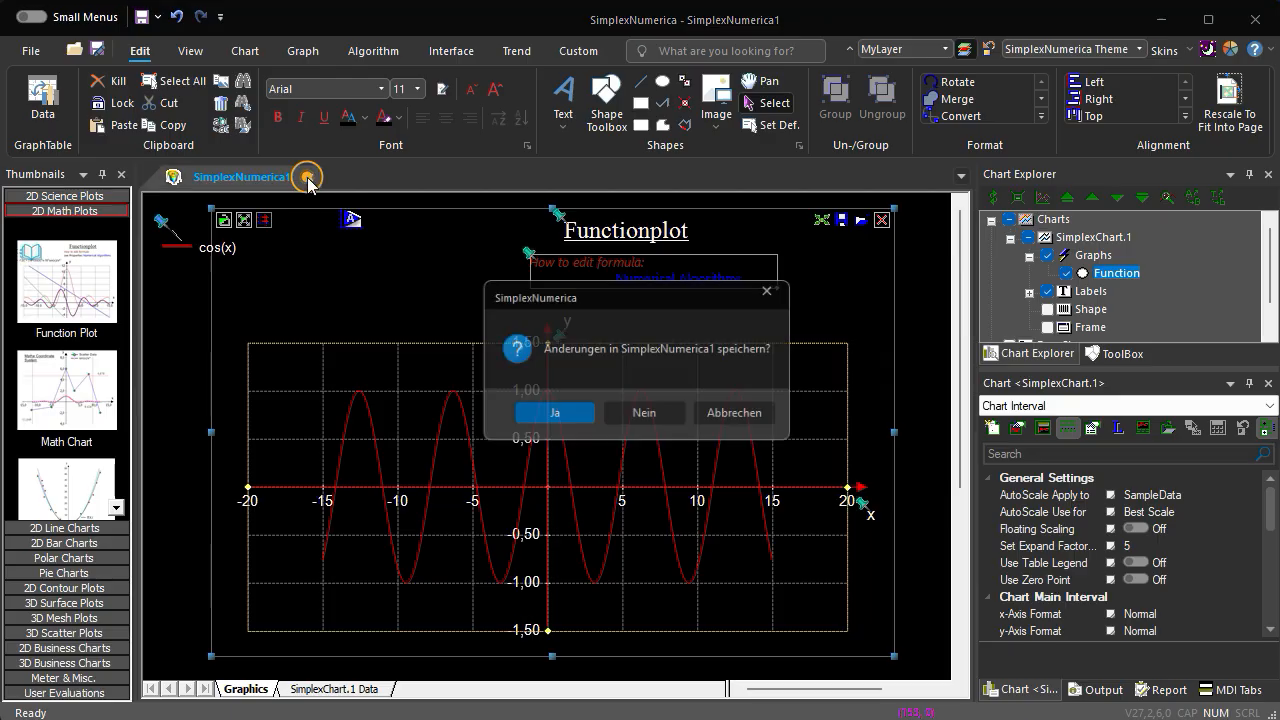
pyautogui.click(650, 424)
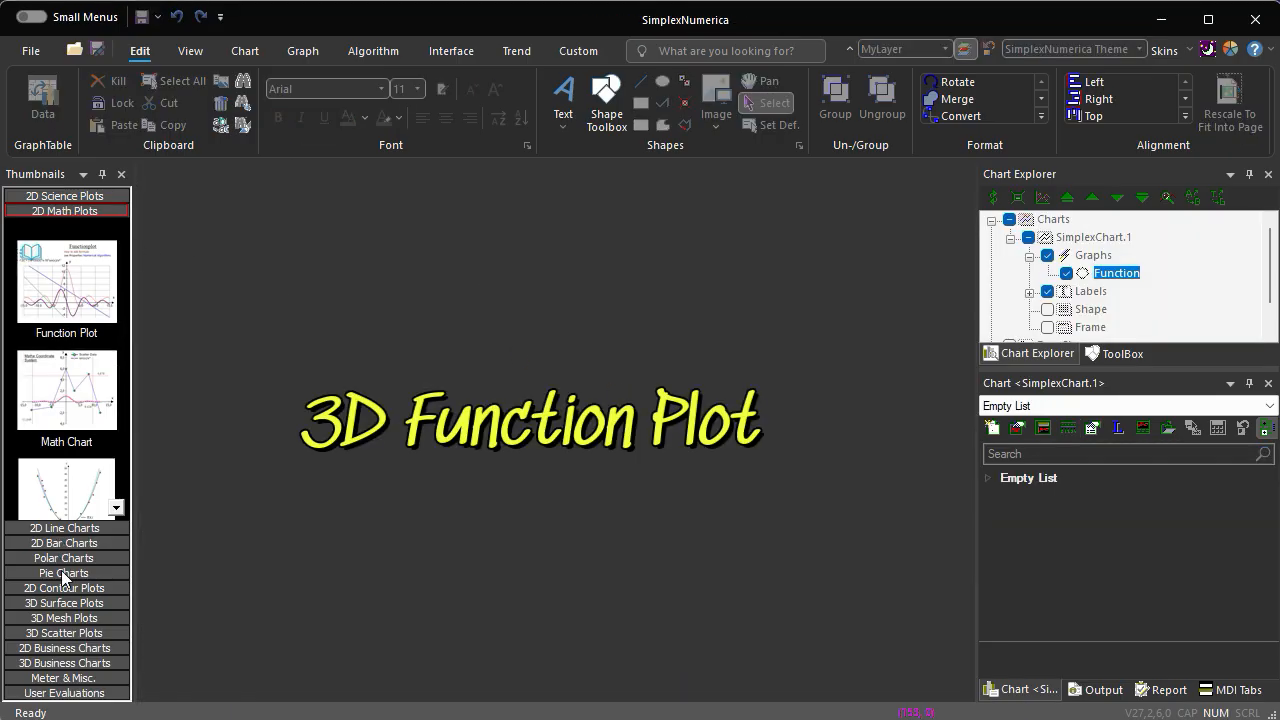
pyautogui.click(83, 617)
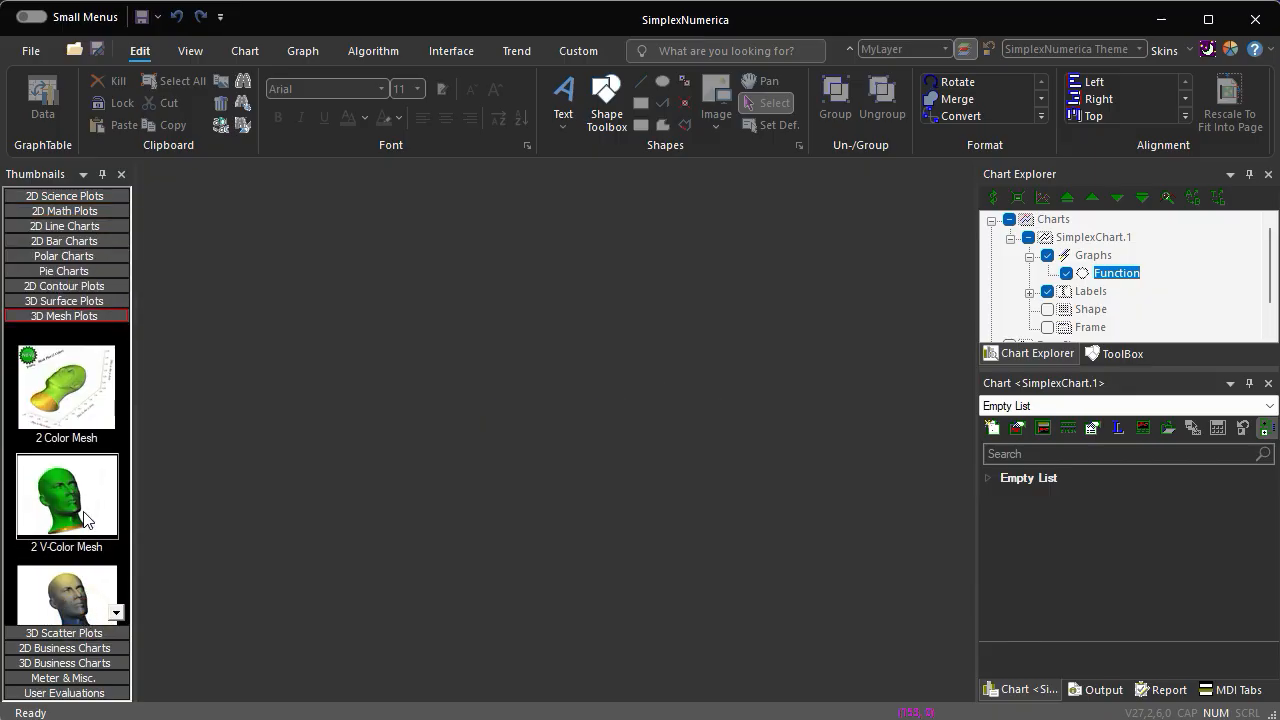
pyautogui.scroll(-3, 89, 483)
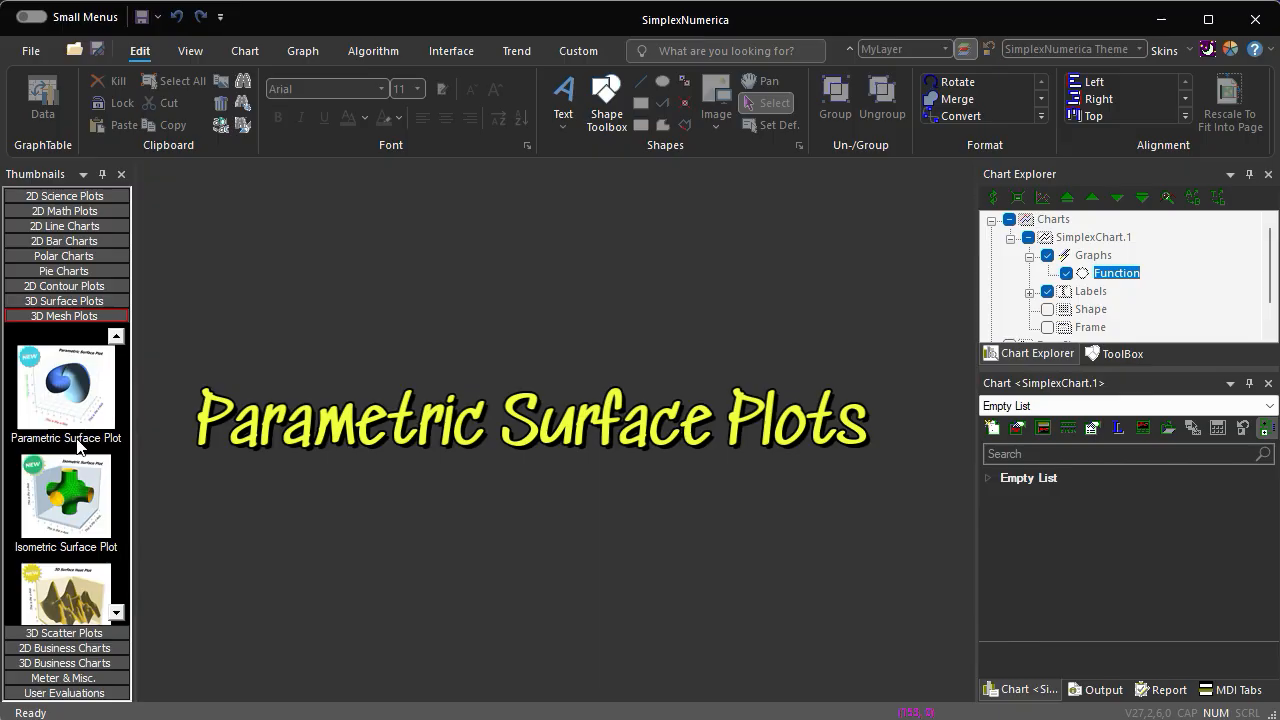
pyautogui.doubleClick(63, 398)
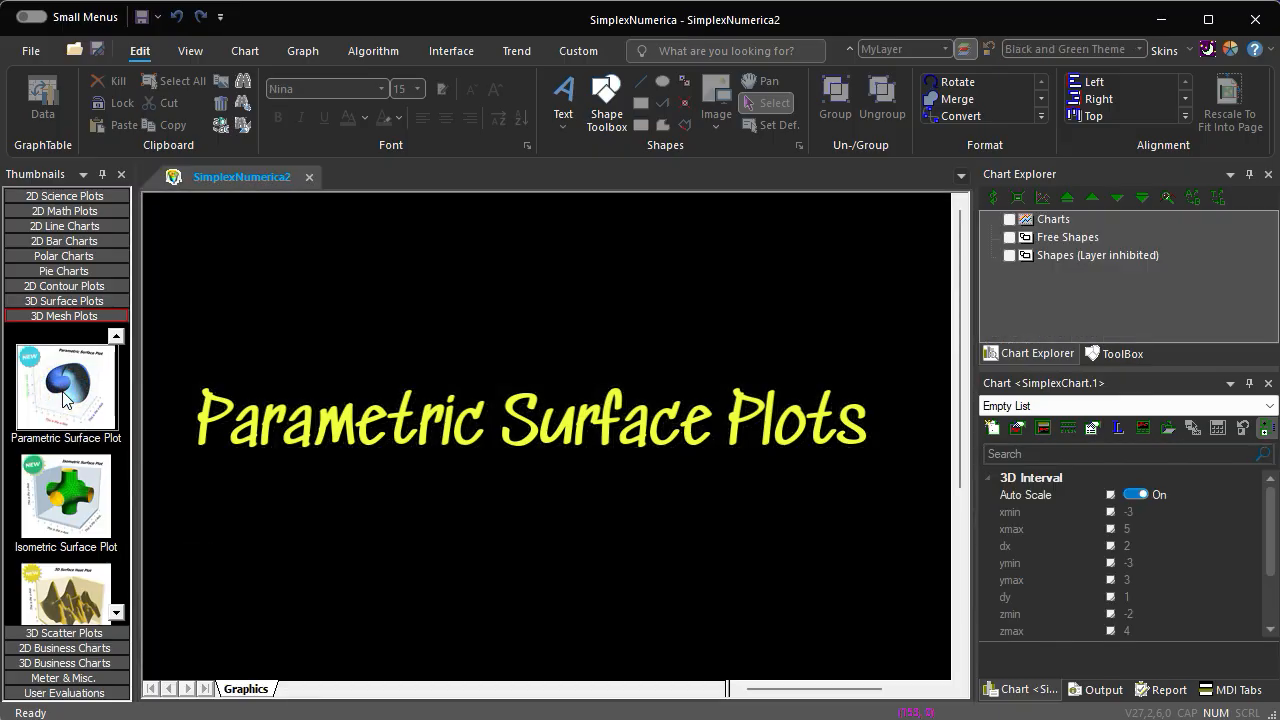
# - Turn on Small Menus, and shrink and reposition the parametric surface chart so it fits within the visible page
pyautogui.moveTo(557, 551); pyautogui.dragTo(486, 500)
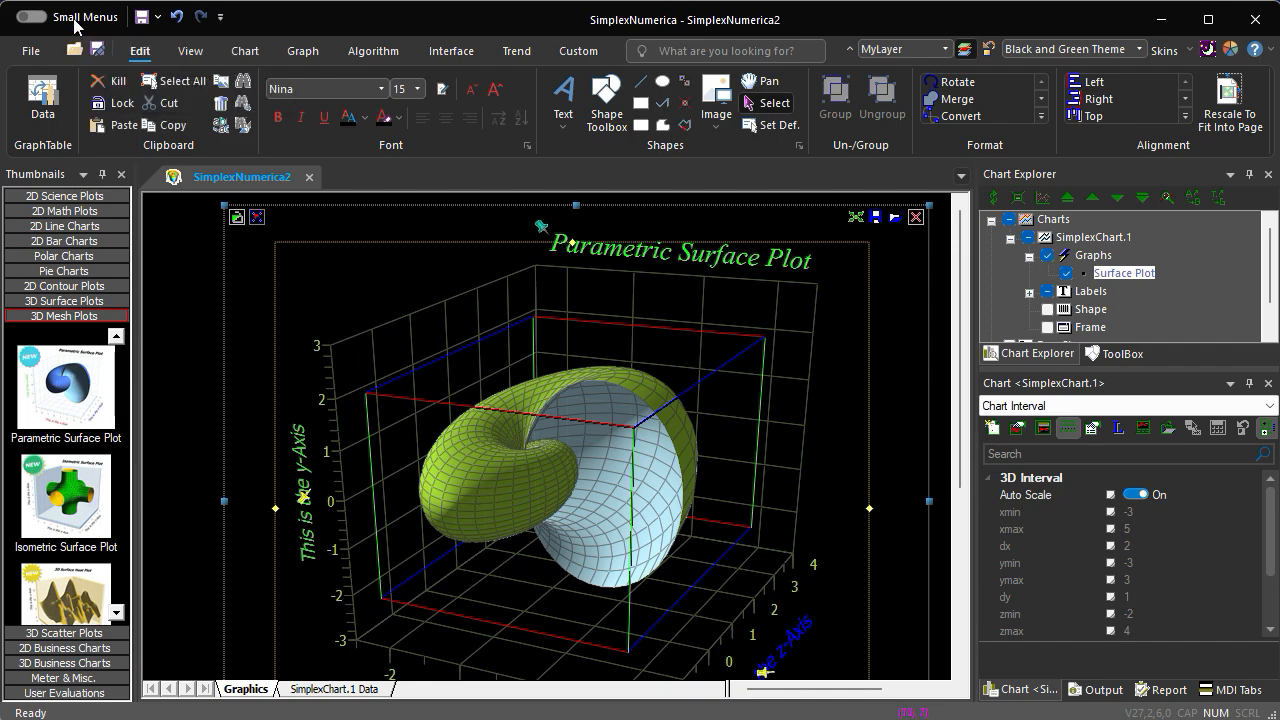
pyautogui.click(31, 16)
pyautogui.moveTo(434, 380); pyautogui.dragTo(430, 388)
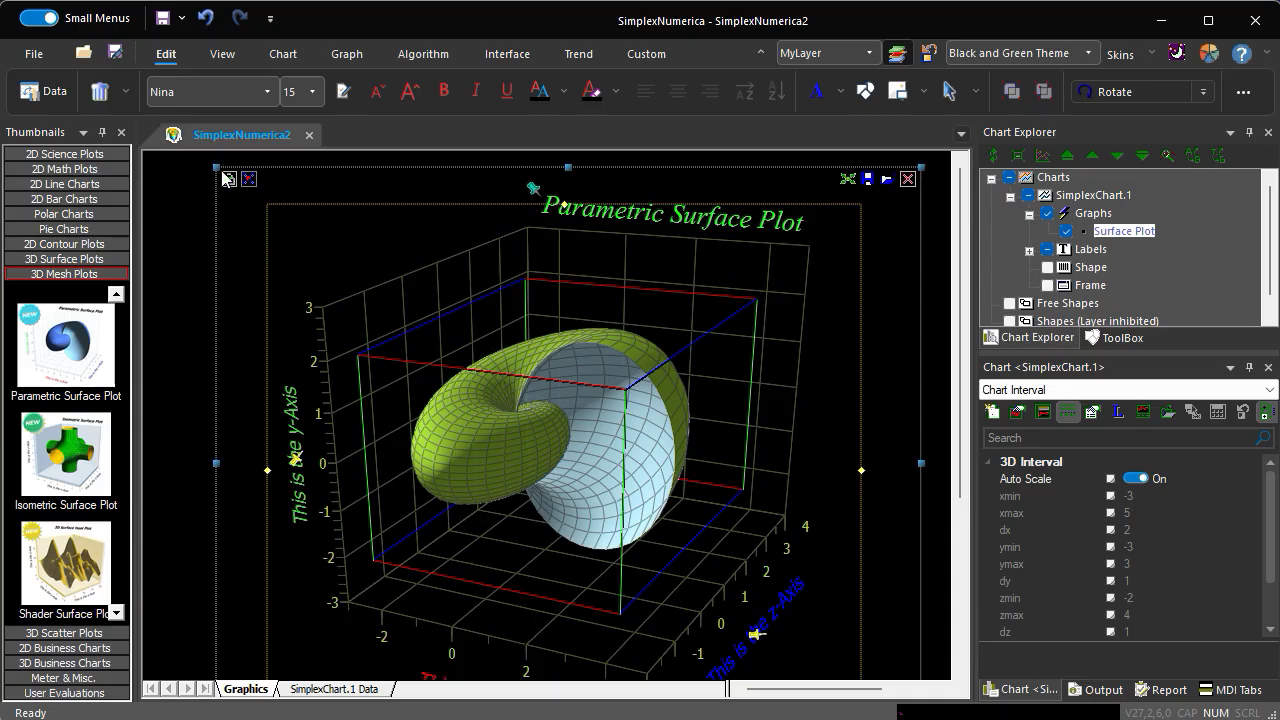
pyautogui.moveTo(215, 165); pyautogui.dragTo(275, 217)
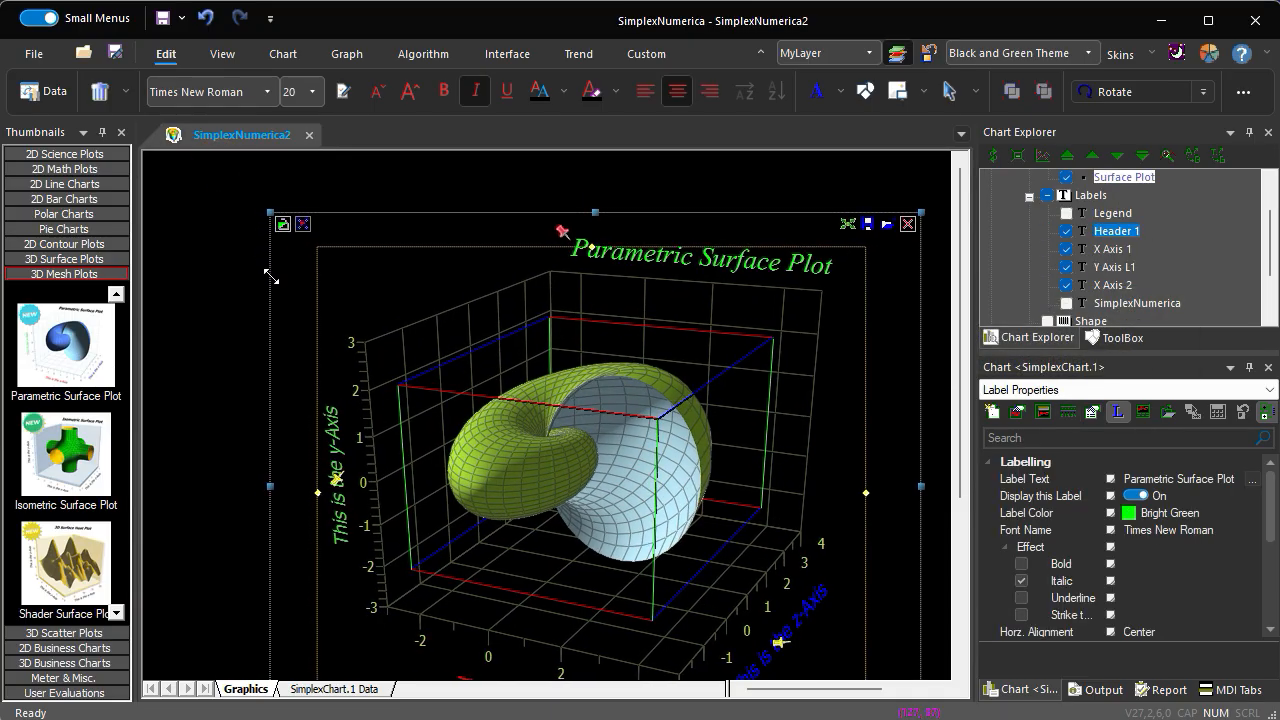
pyautogui.moveTo(469, 422); pyautogui.dragTo(413, 364)
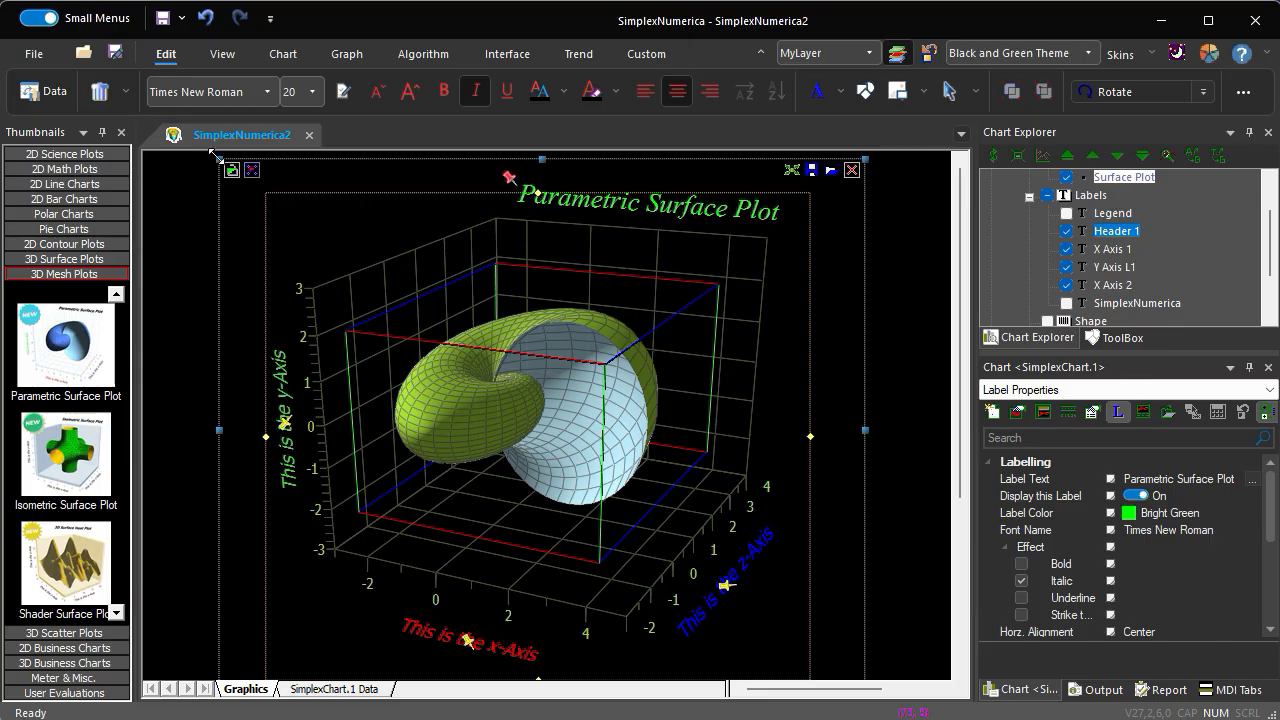
pyautogui.moveTo(218, 160); pyautogui.dragTo(260, 193)
pyautogui.moveTo(458, 392); pyautogui.dragTo(450, 372)
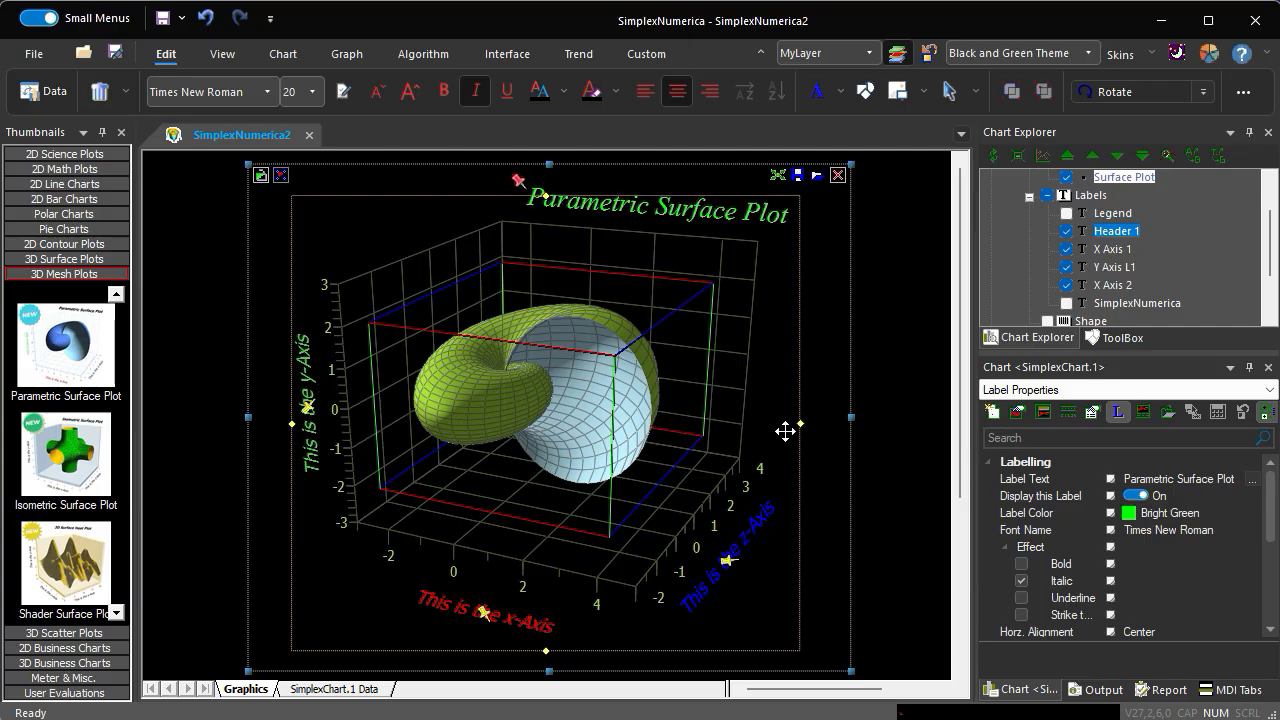
# - Show the surface's numerical algorithm properties and set its inbuilt demo to Apple
pyautogui.moveTo(1071, 350); pyautogui.dragTo(1071, 305)
pyautogui.click(1043, 368)
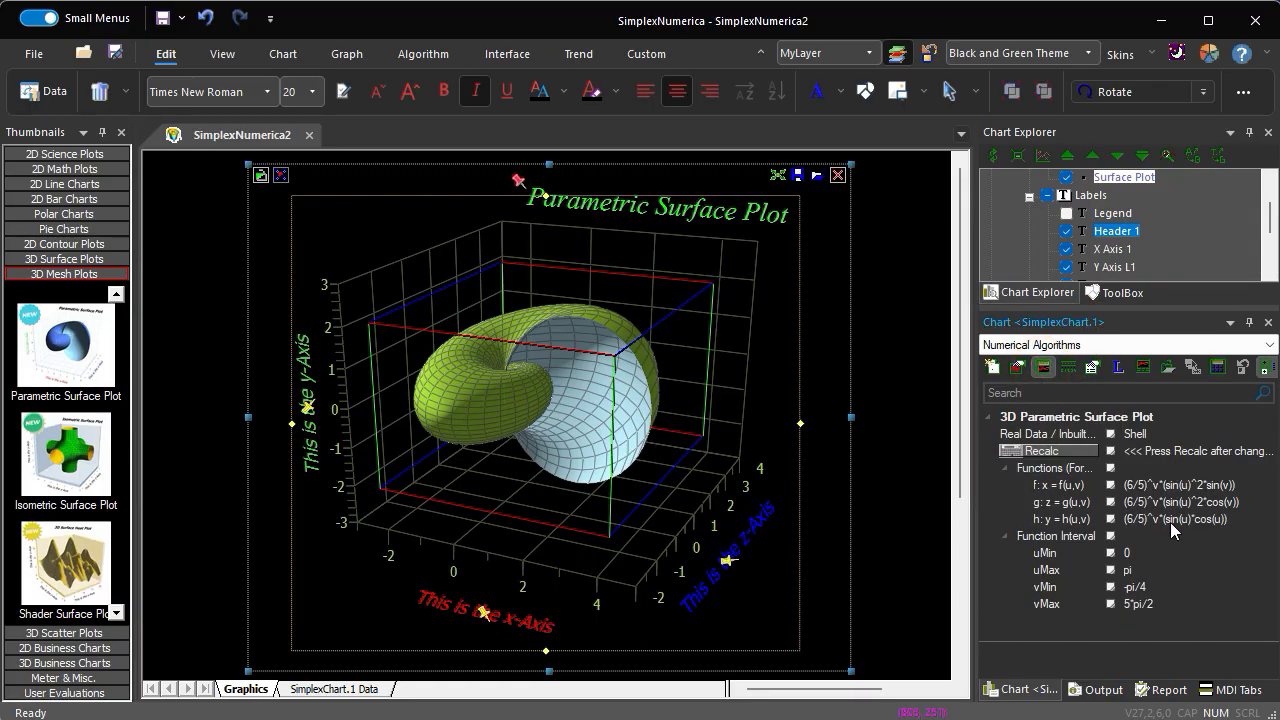
pyautogui.click(1150, 434)
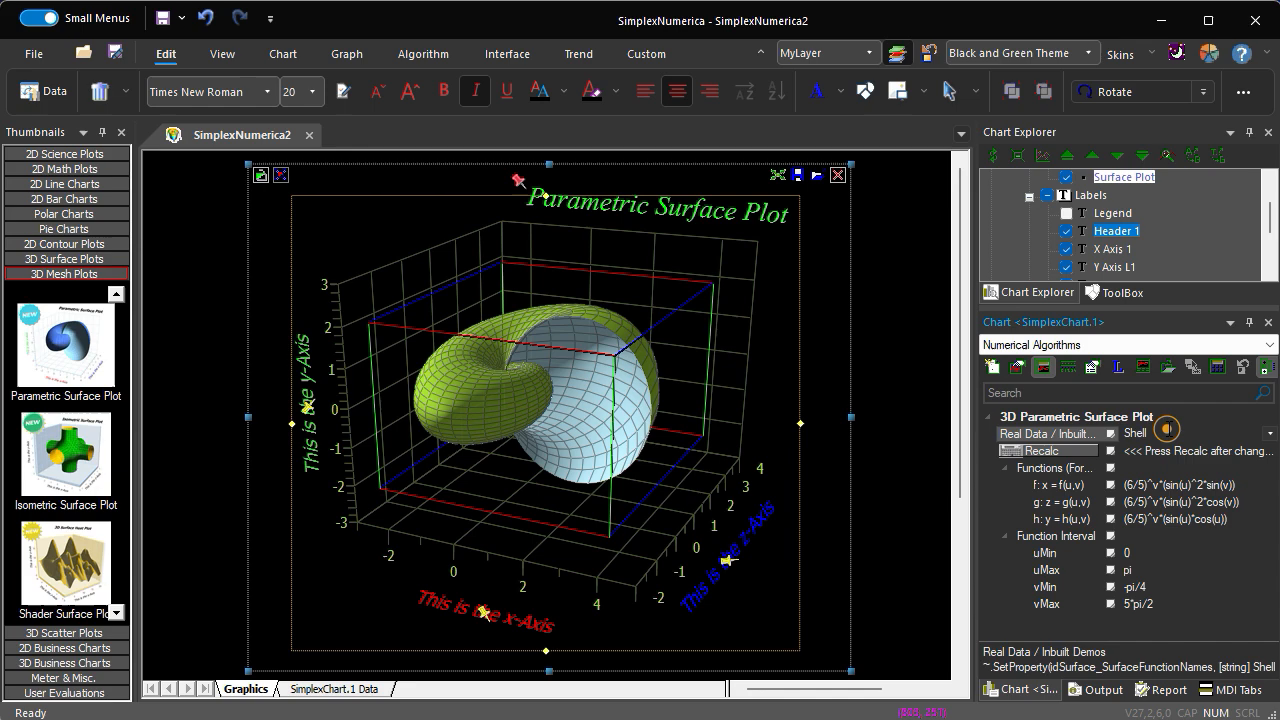
pyautogui.click(1270, 433)
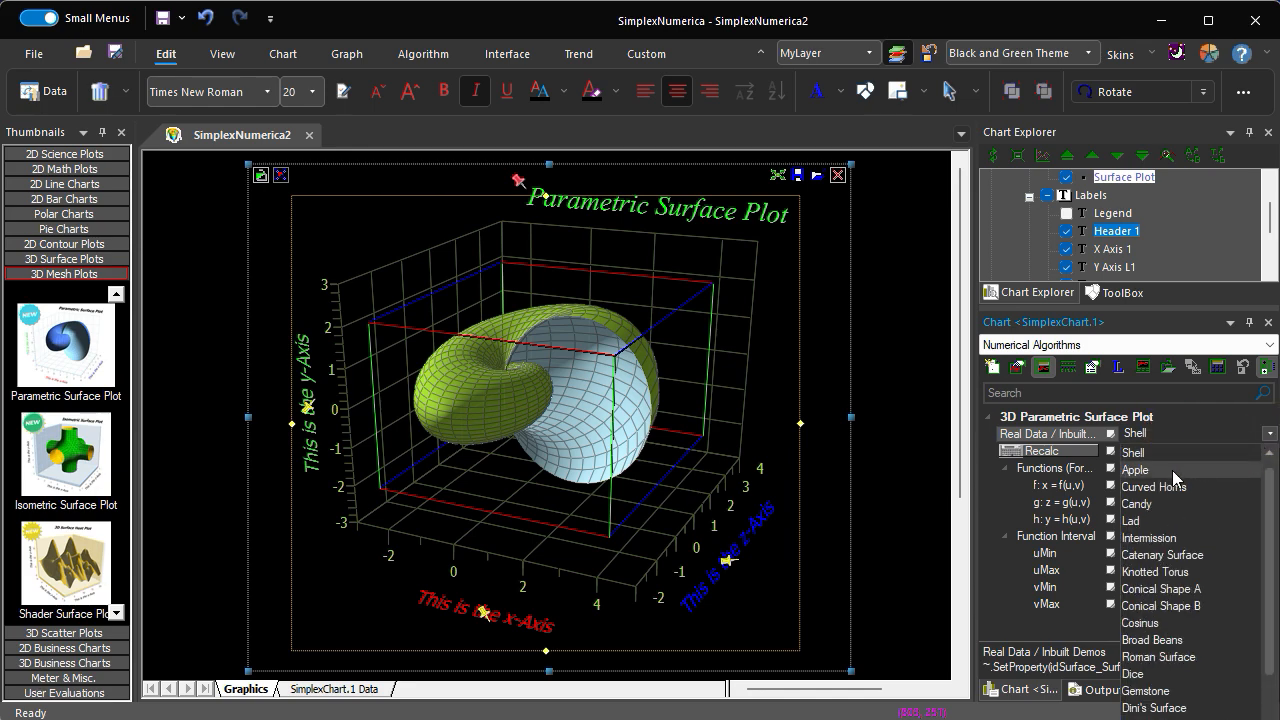
pyautogui.click(1172, 470)
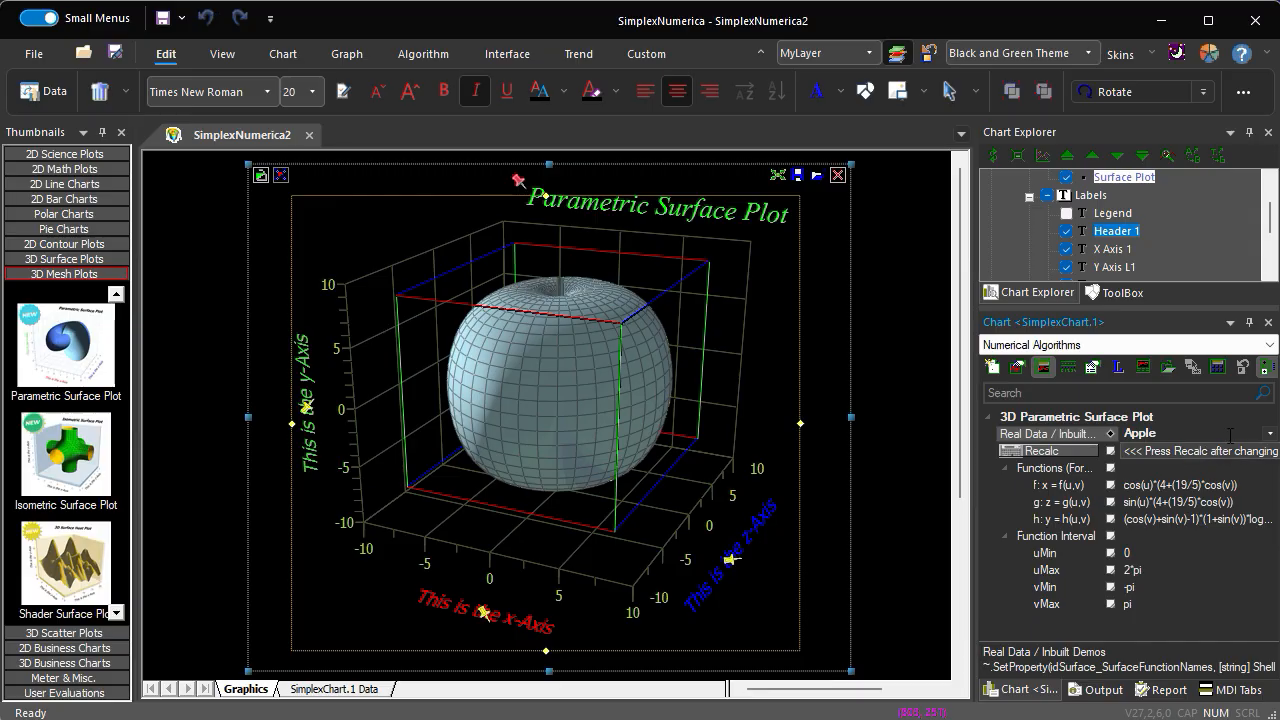
# - Switch the surface's inbuilt demo to Curved Horns, followed by Candy
pyautogui.click(1268, 438)
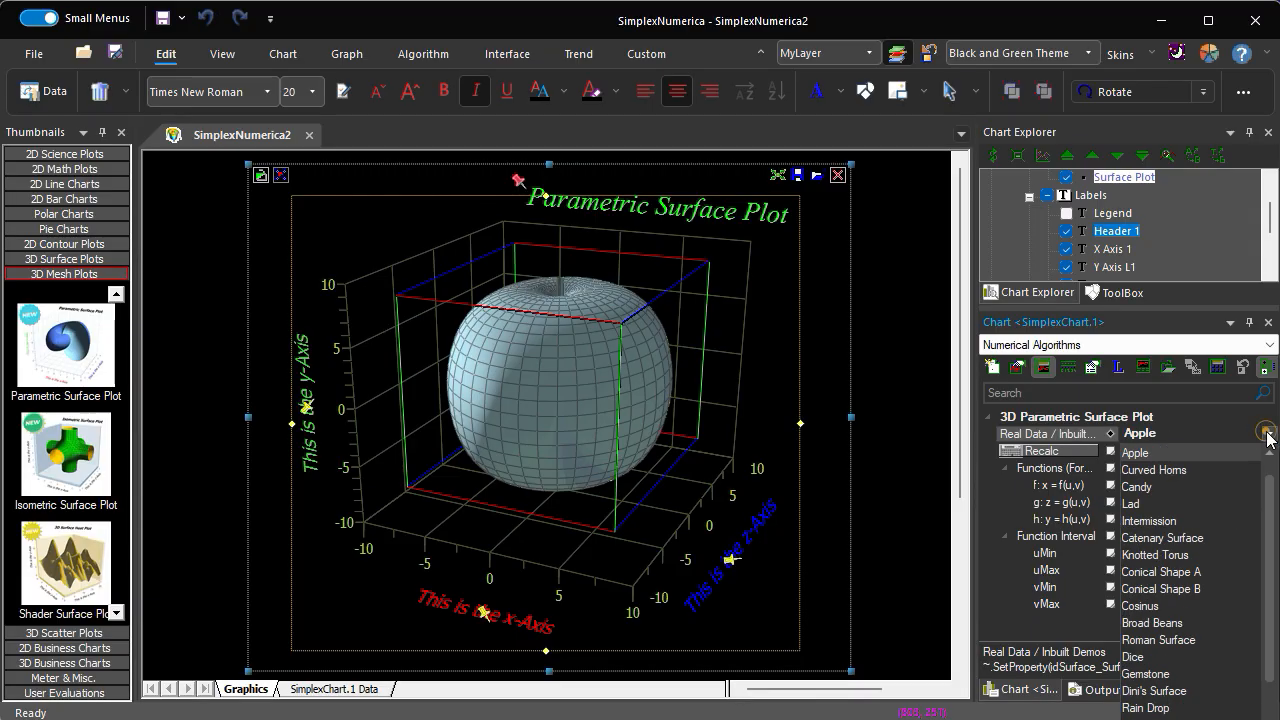
pyautogui.click(1180, 472)
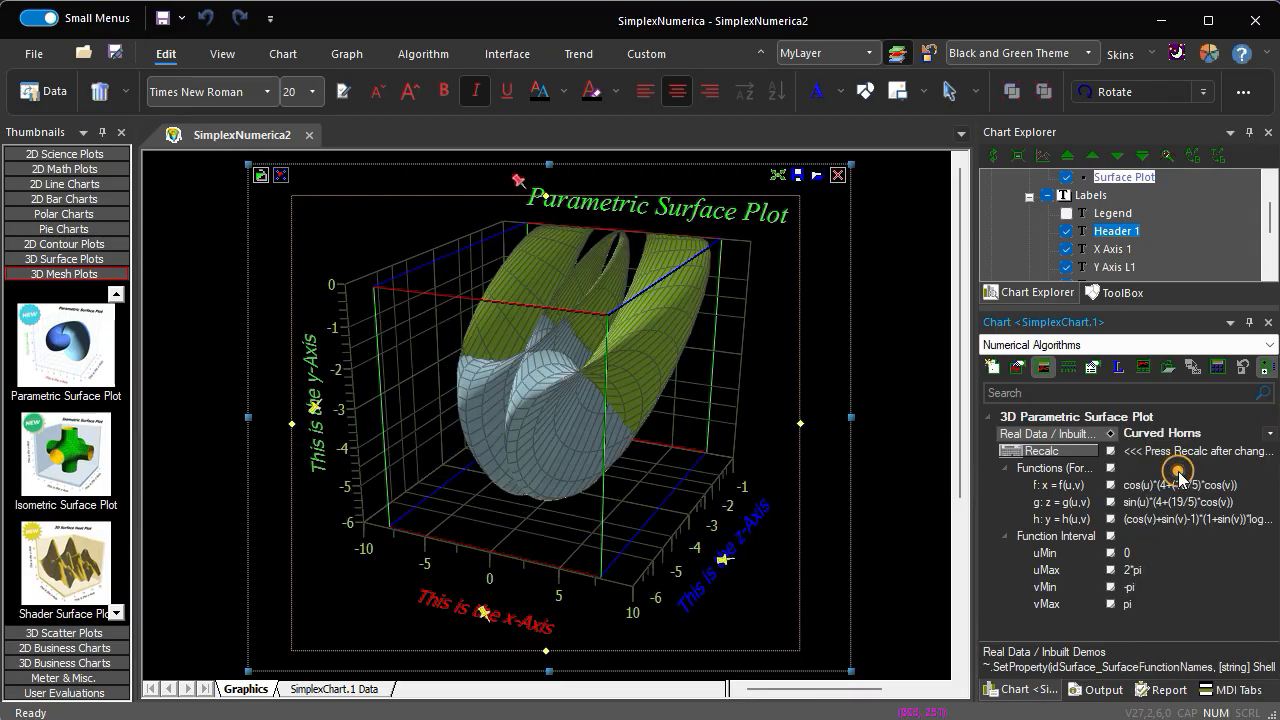
pyautogui.click(1270, 436)
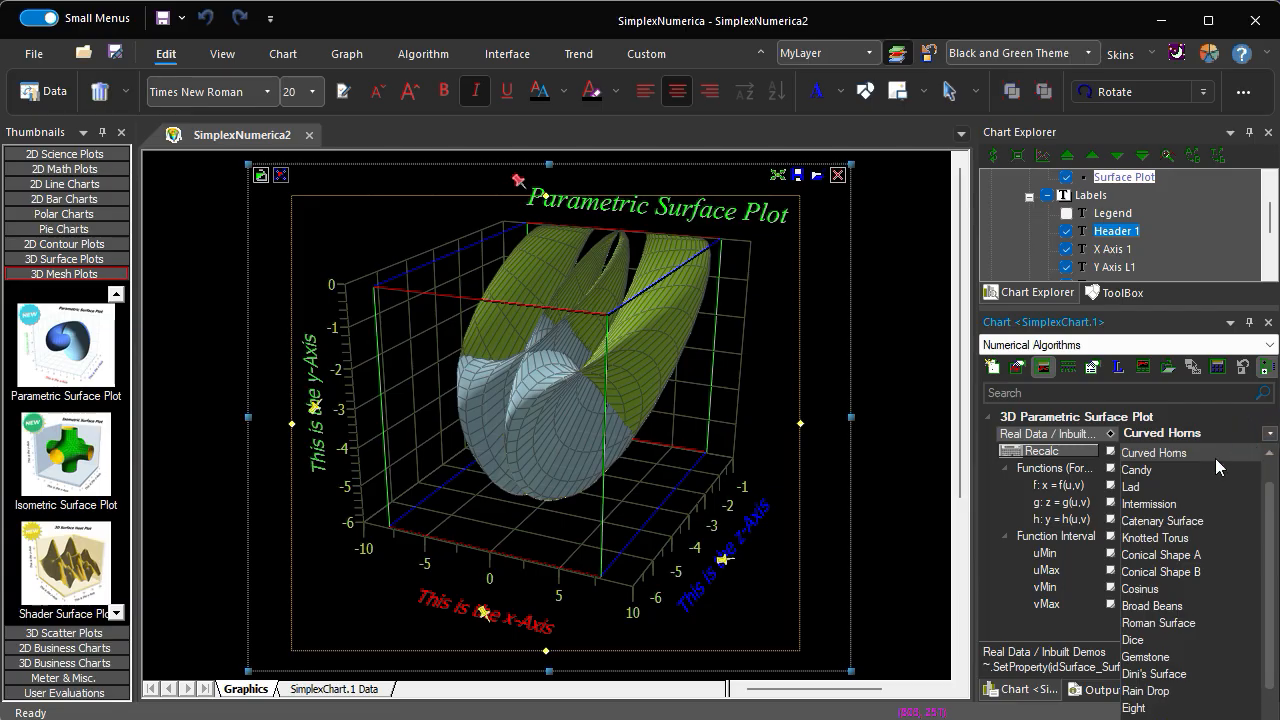
pyautogui.click(1187, 471)
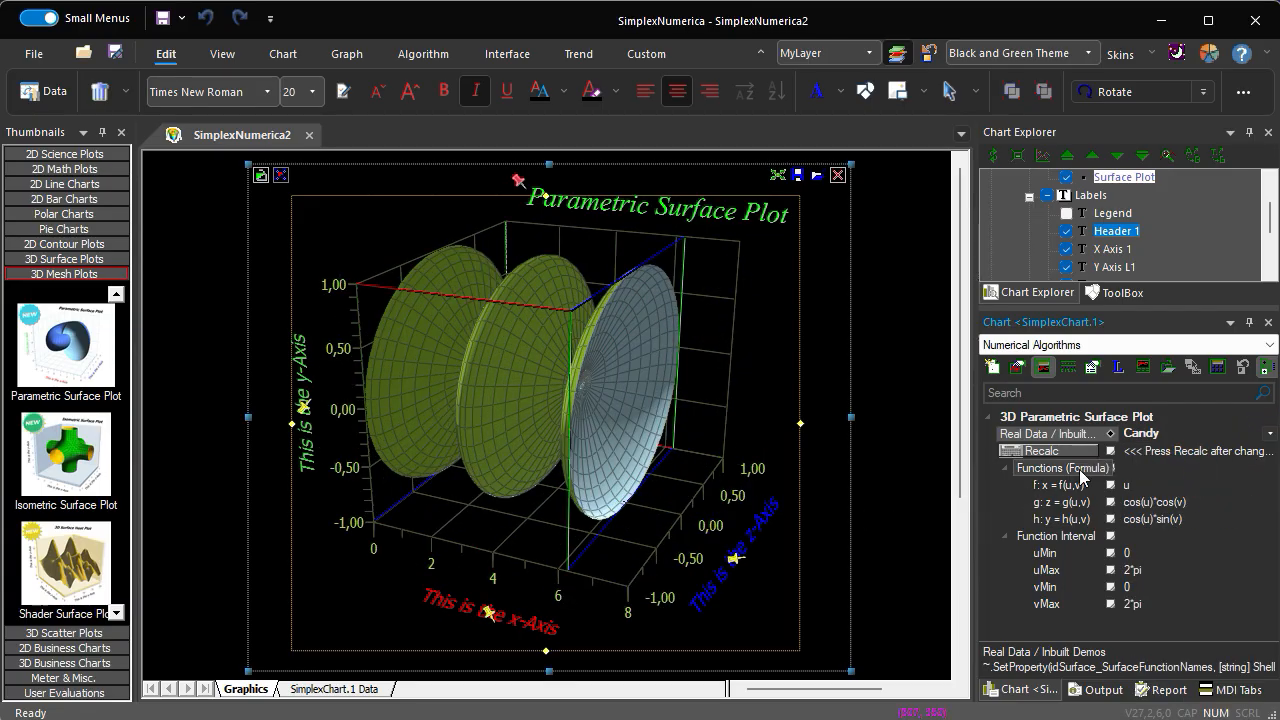
# - Set the surface's x function f(u,v) to u*2, change it to u*5, and nudge the chart's position slightly
pyautogui.click(1148, 488)
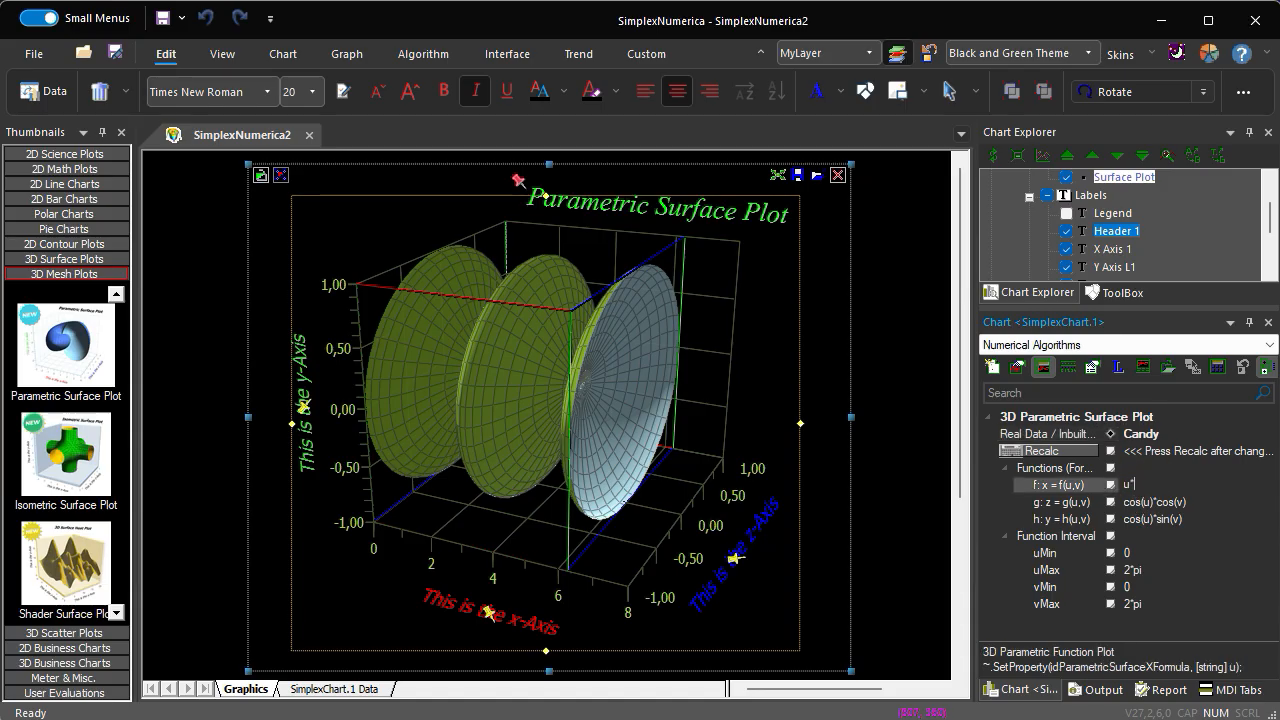
pyautogui.write('*2')
pyautogui.press('Return')
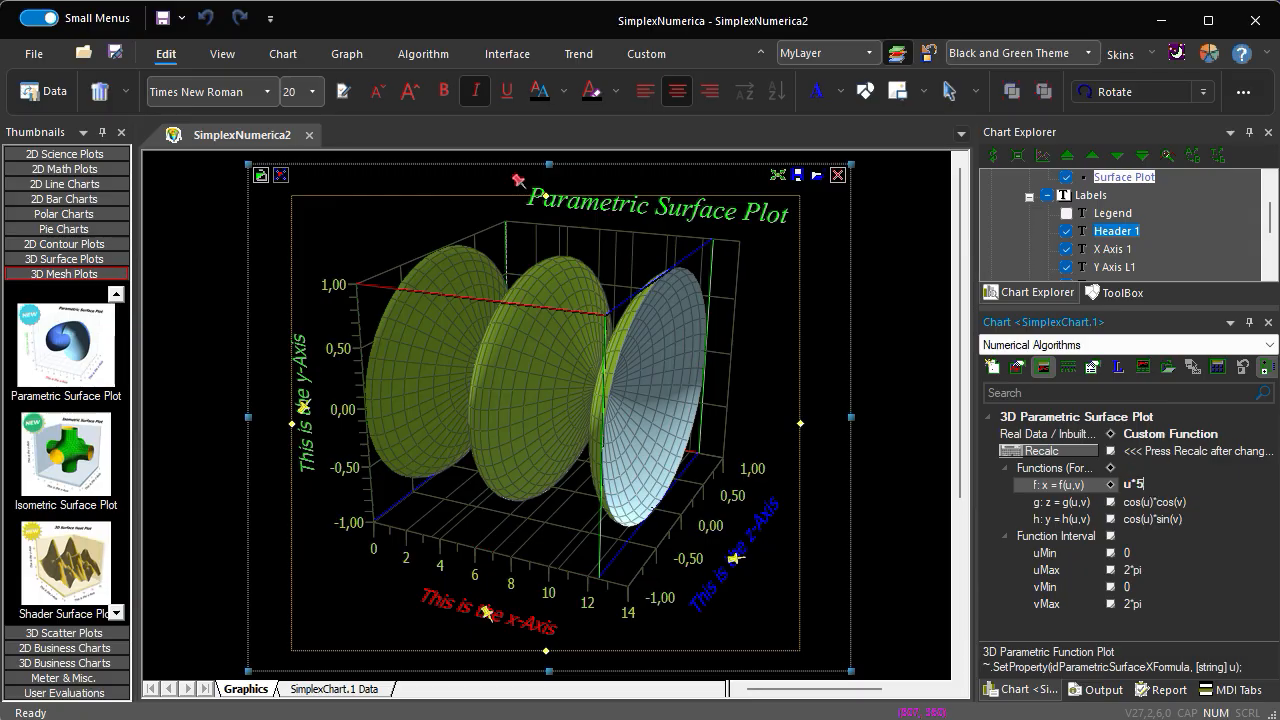
pyautogui.press('Return')
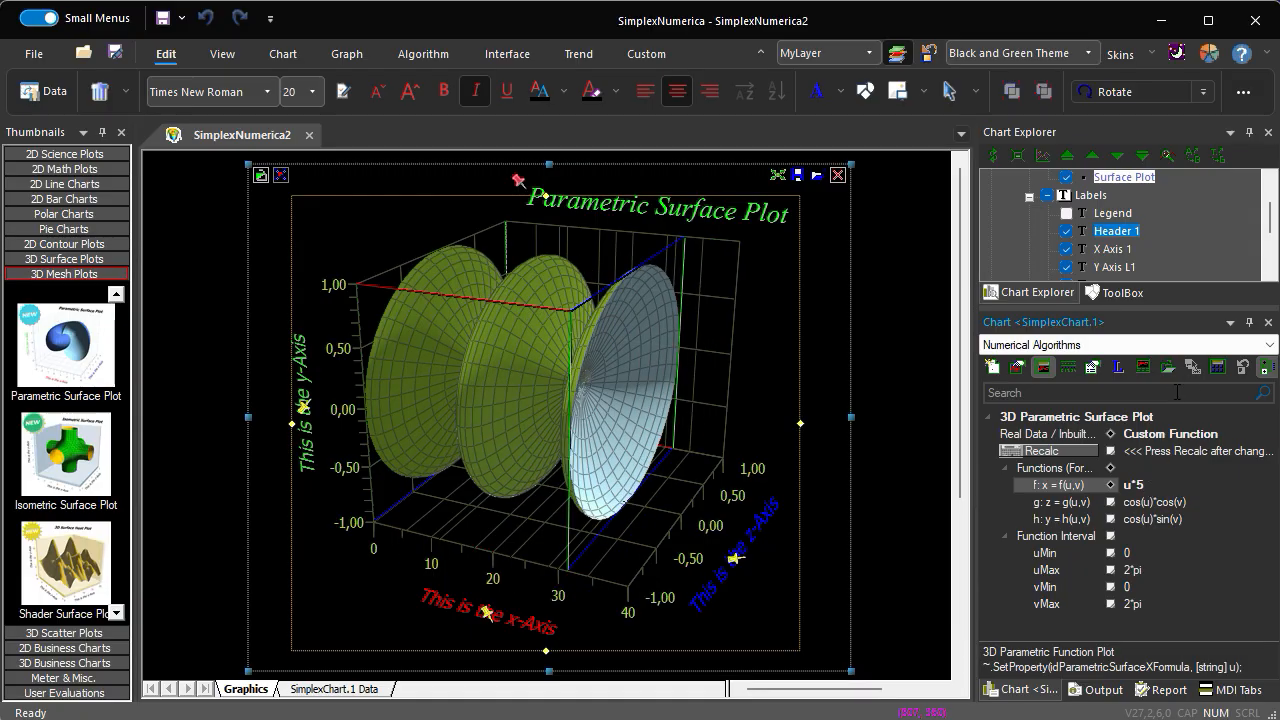
pyautogui.moveTo(606, 531); pyautogui.dragTo(597, 535)
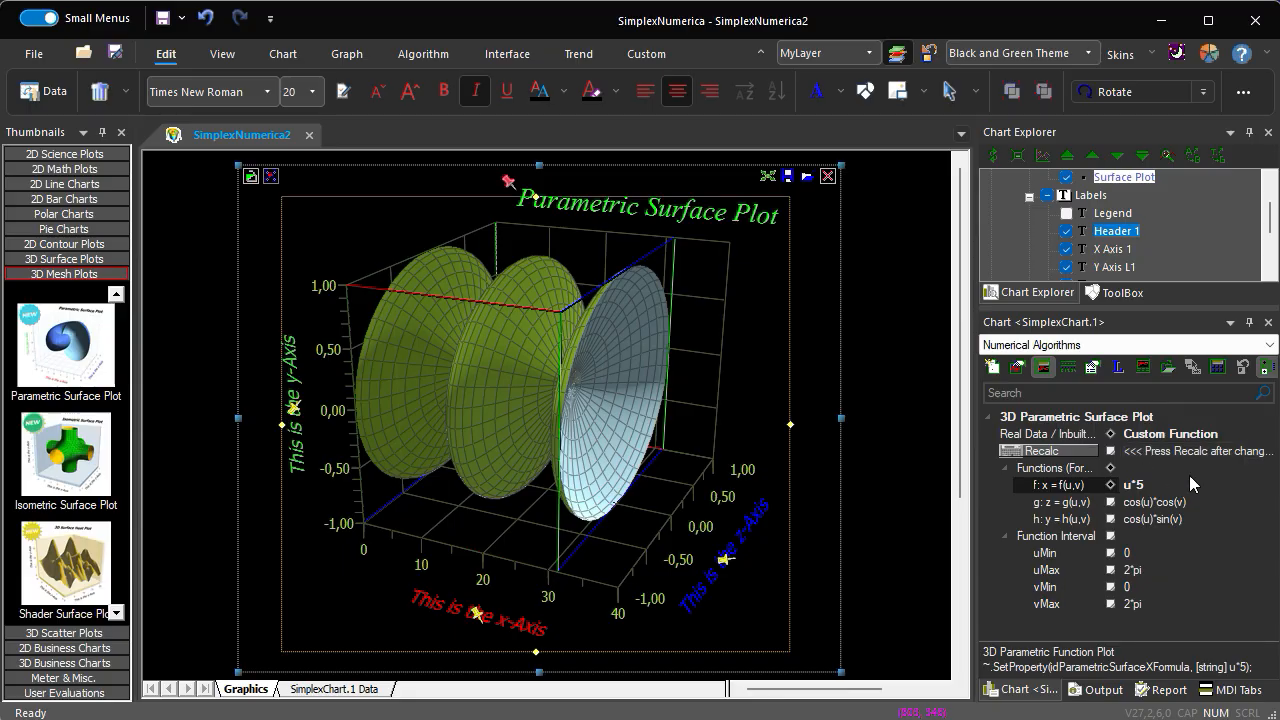
# - Set the function interval's uMax to pi
pyautogui.click(1146, 571)
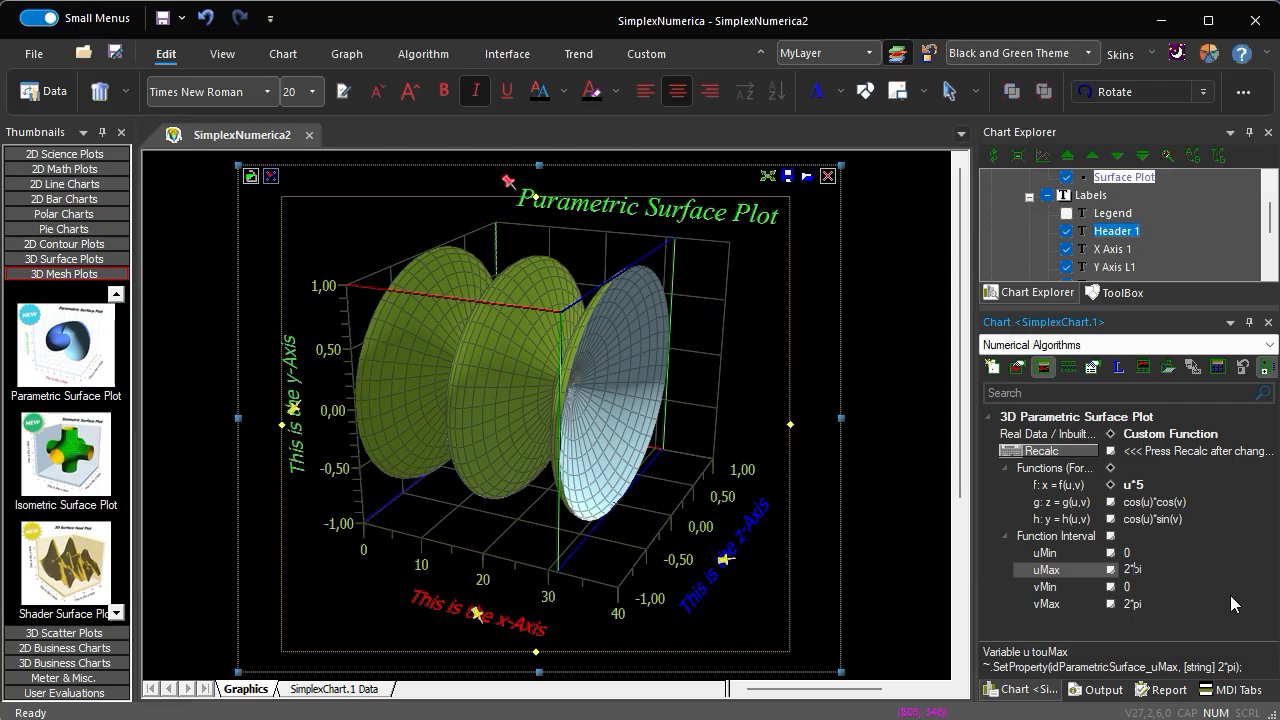
pyautogui.press('BackSpace')
pyautogui.press('BackSpace')
pyautogui.press('Return')
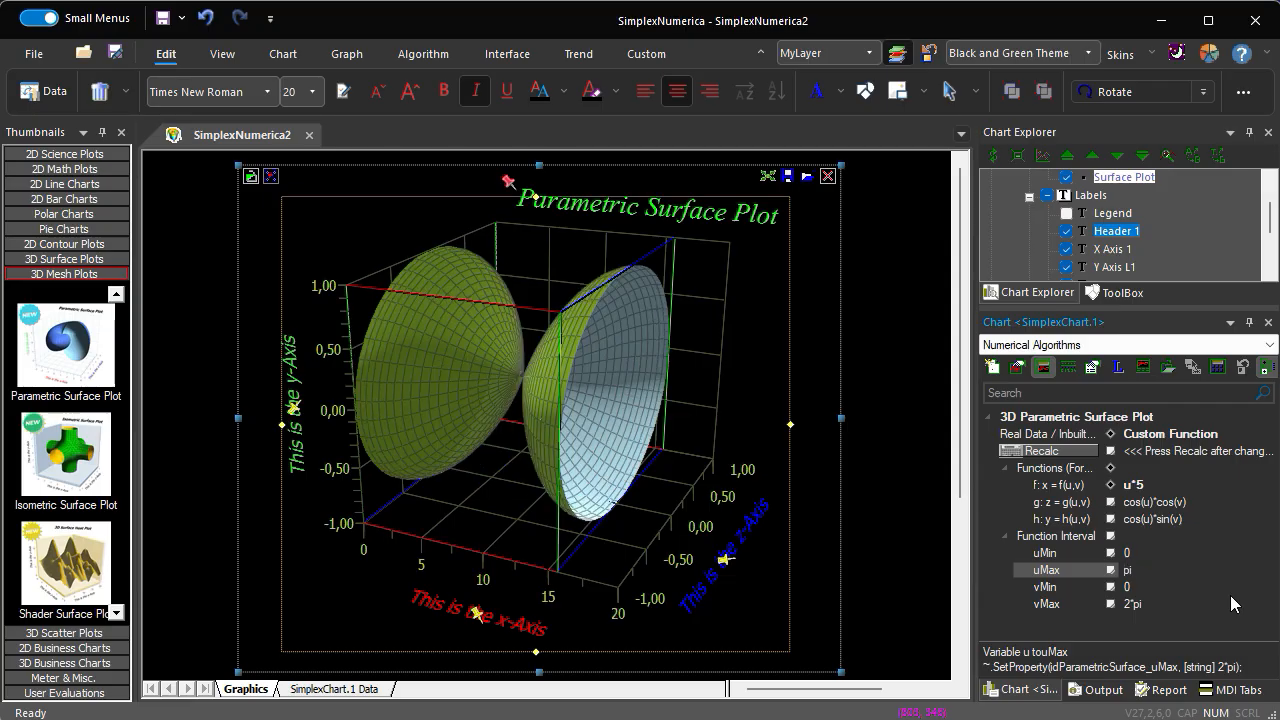
# - Show the 3D Chart Bar, turn Small Menus back on, and dock the bar vertically between the chart and the Chart Explorer
pyautogui.click(571, 128)
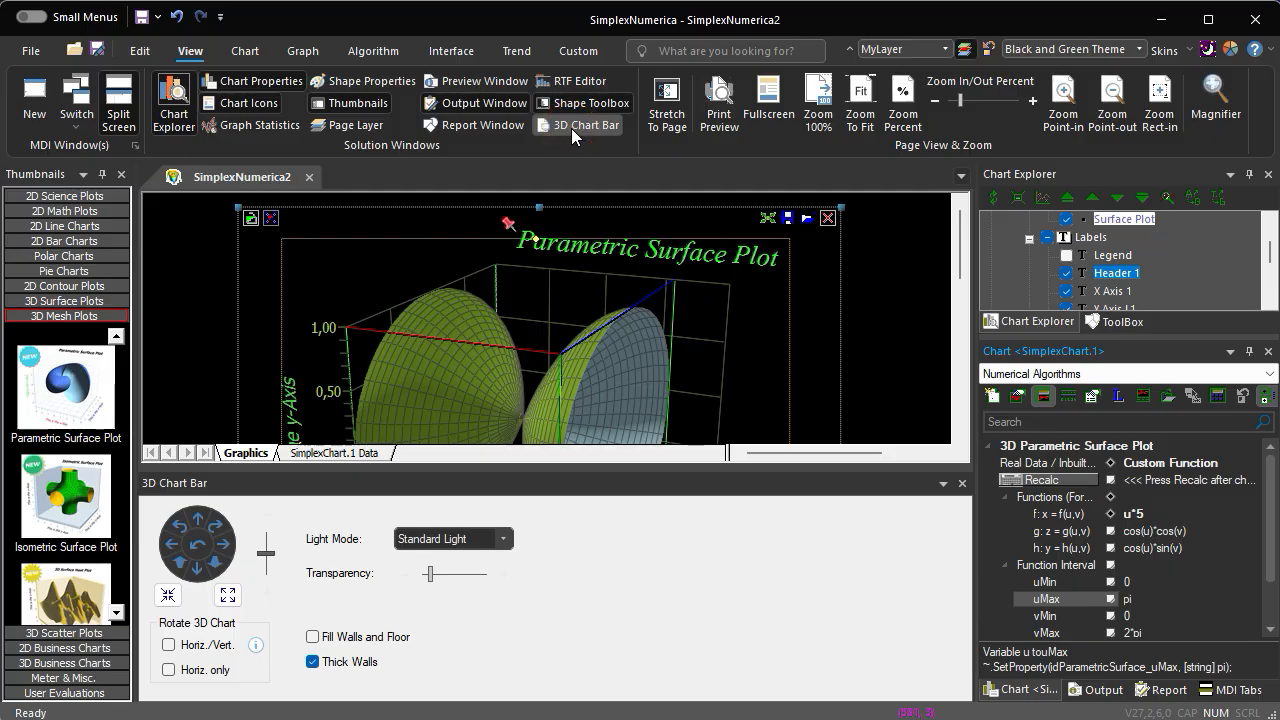
pyautogui.click(31, 16)
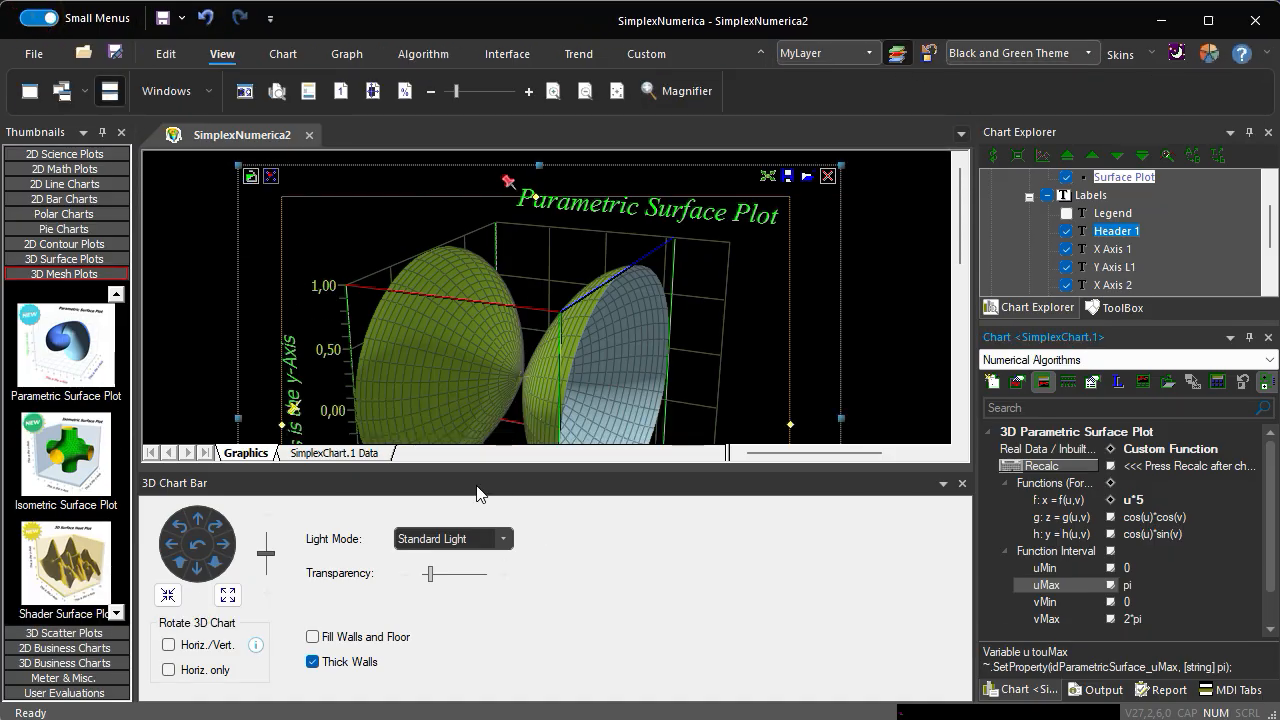
pyautogui.moveTo(477, 489); pyautogui.dragTo(596, 418)
pyautogui.moveTo(556, 490); pyautogui.dragTo(818, 487)
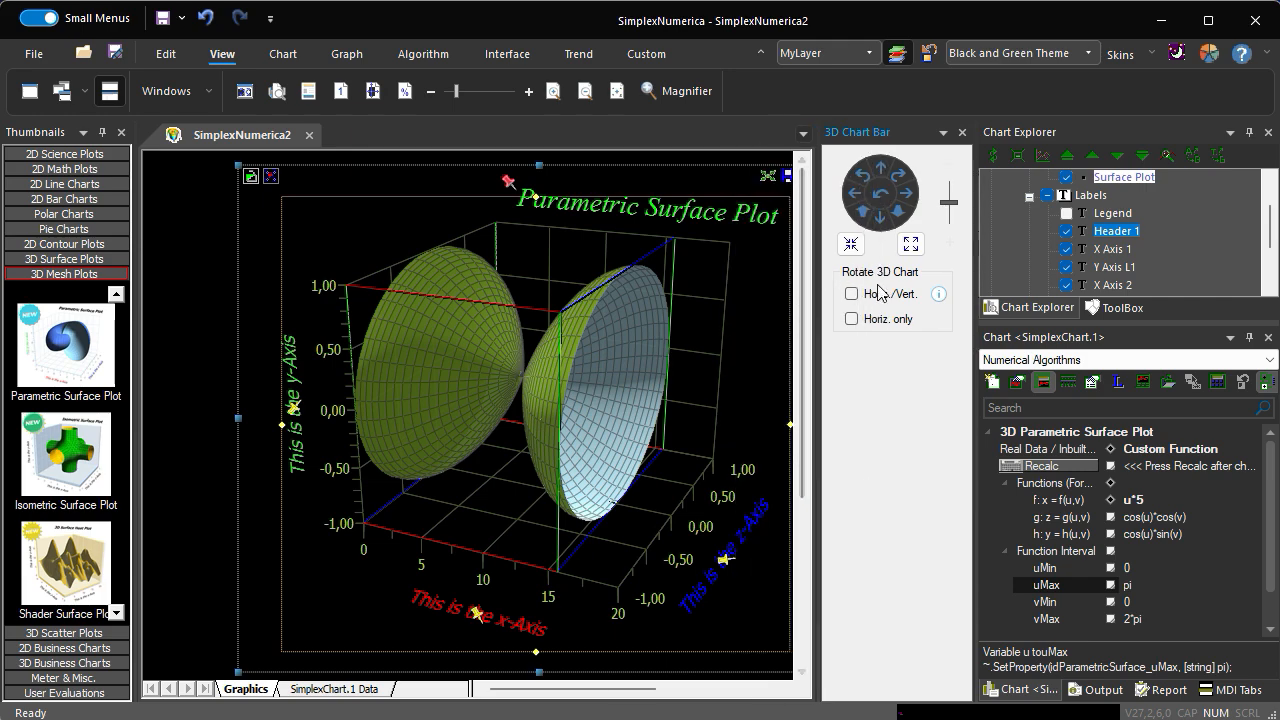
# - Rotate the parametric surface chart freehand using the horizontal-only rotation mode
pyautogui.click(873, 330)
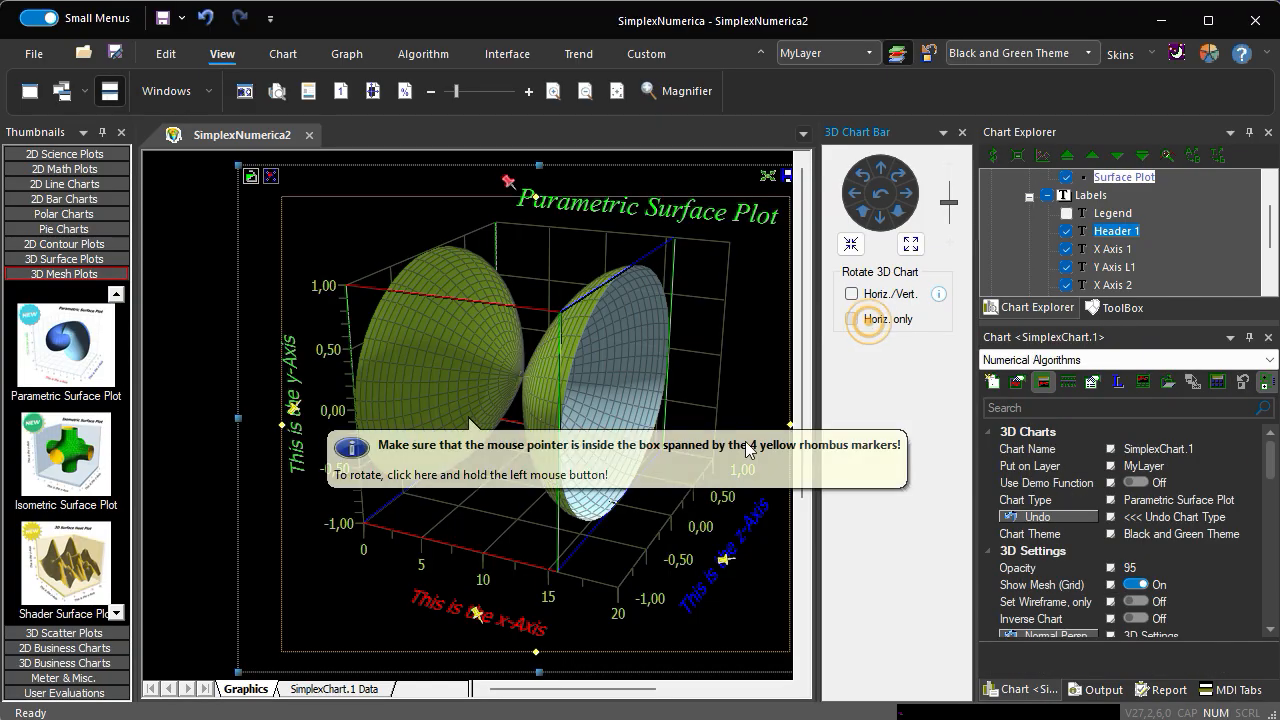
pyautogui.moveTo(628, 487); pyautogui.dragTo(663, 467)
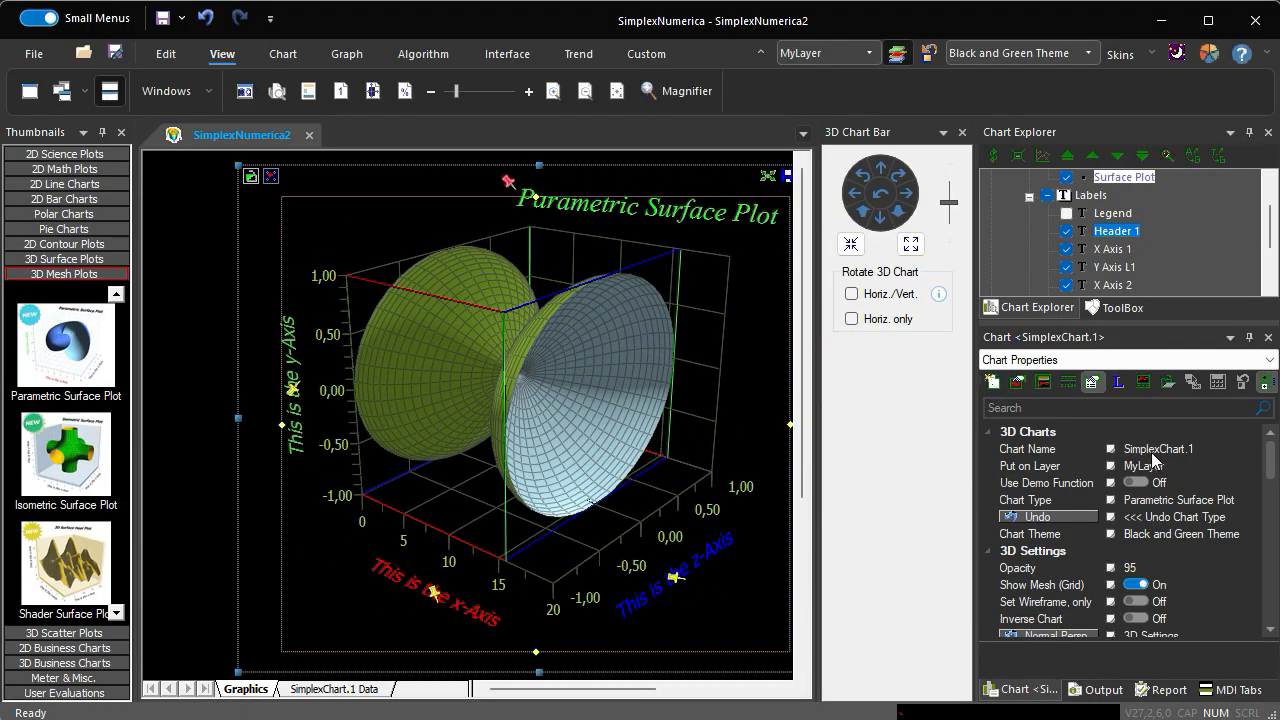
# - Return to the surface's numerical algorithm properties and set its inbuilt demo to Cosinus
pyautogui.click(1042, 383)
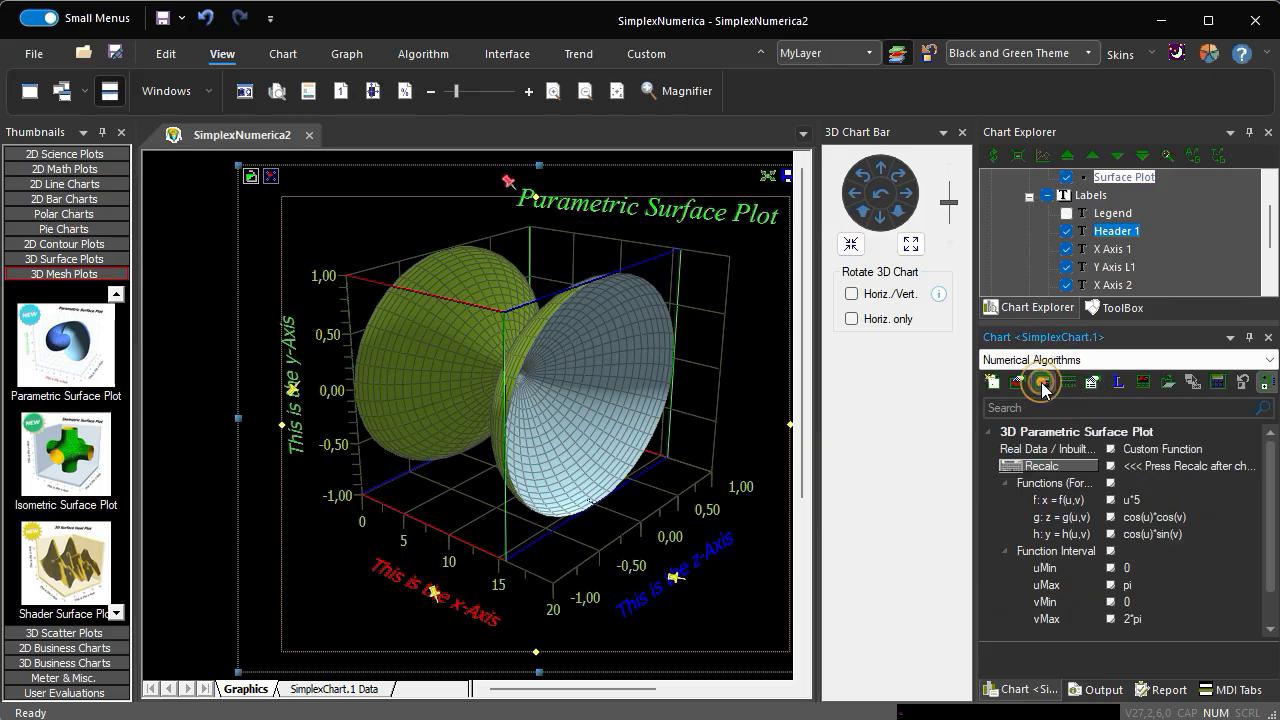
pyautogui.click(1207, 446)
pyautogui.click(1252, 448)
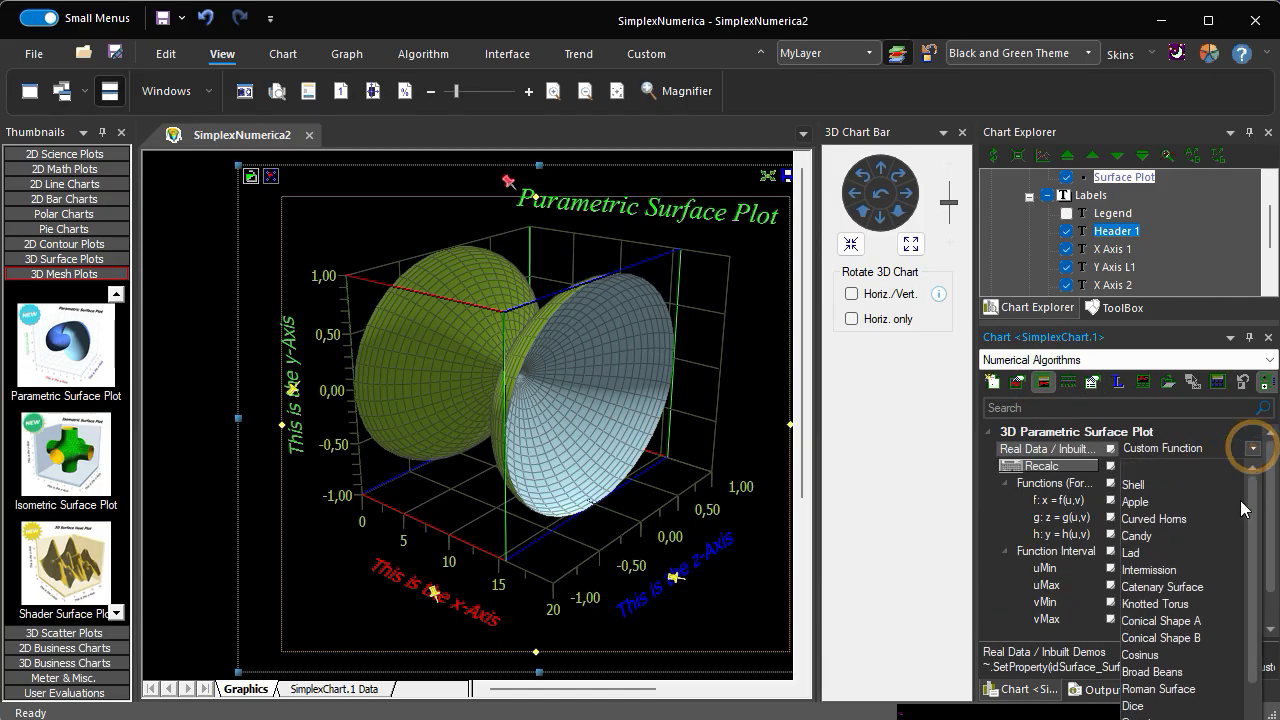
pyautogui.click(1139, 655)
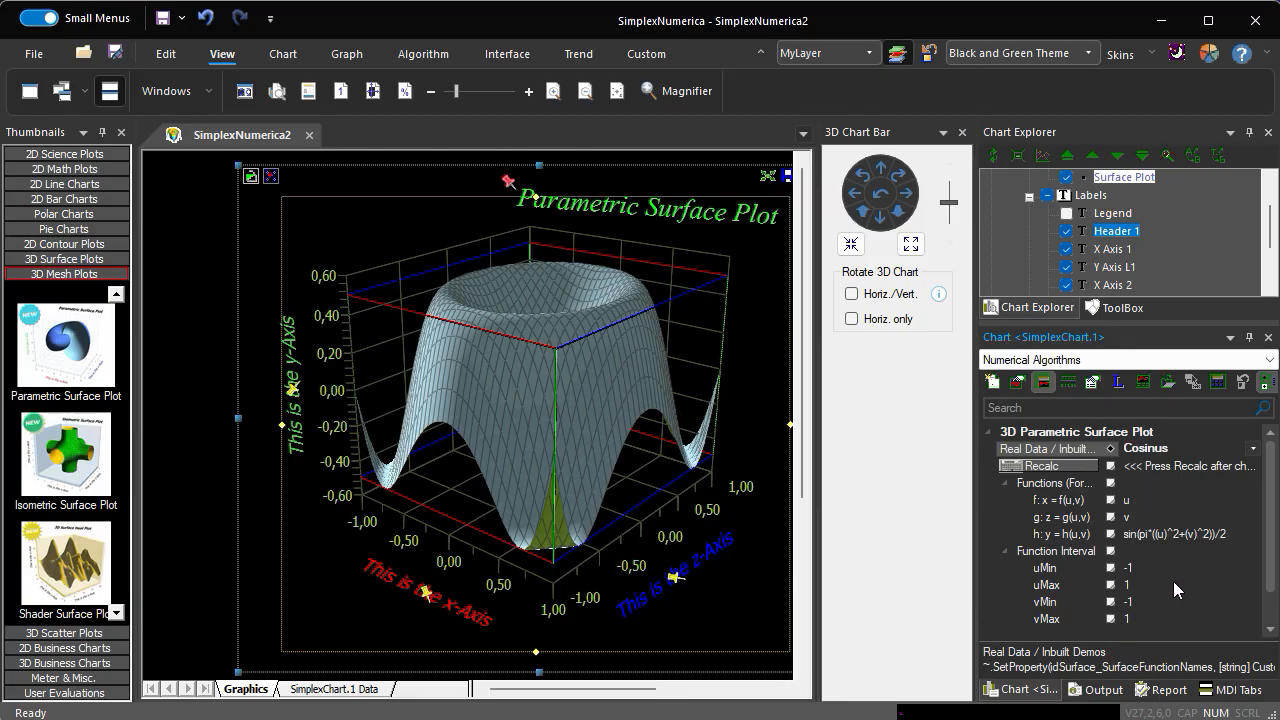
# - Step the inbuilt demo through Broad Beans, Dice, Dini's Surface, Eight, Ellipsoid and Cushion 1, ending on Helical
pyautogui.press('Down')
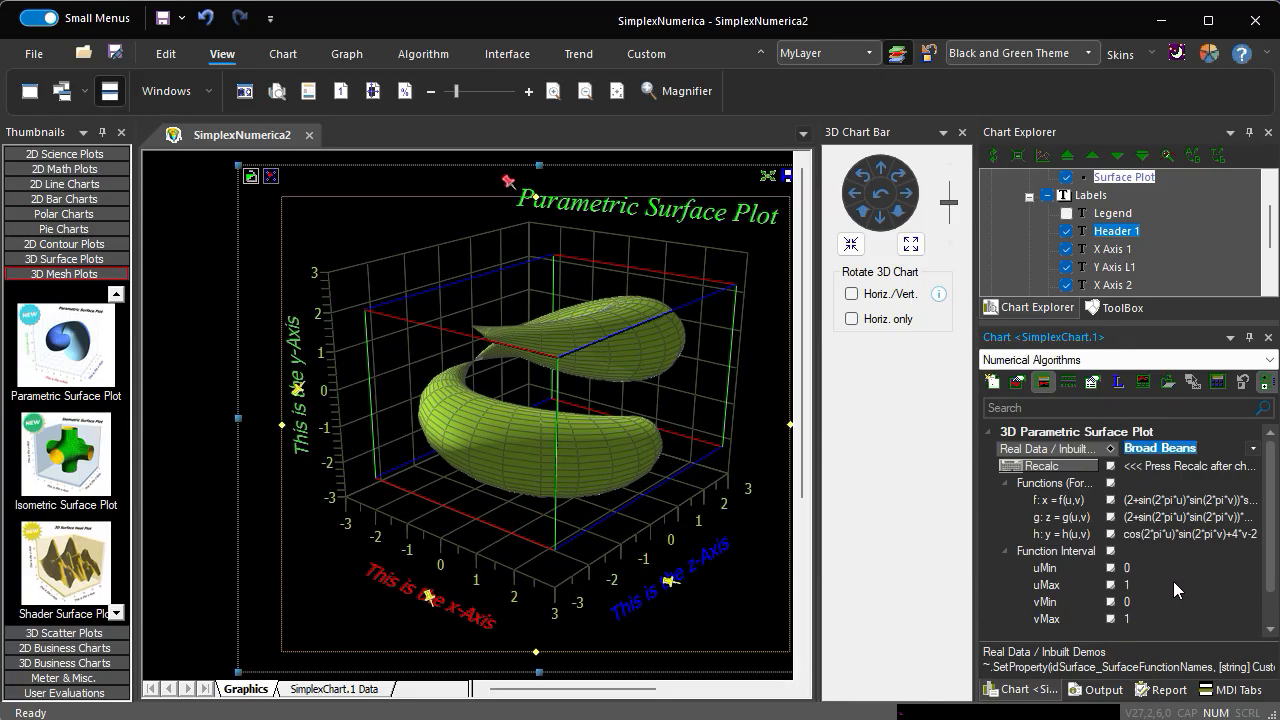
pyautogui.press('Down')
pyautogui.press('Down')
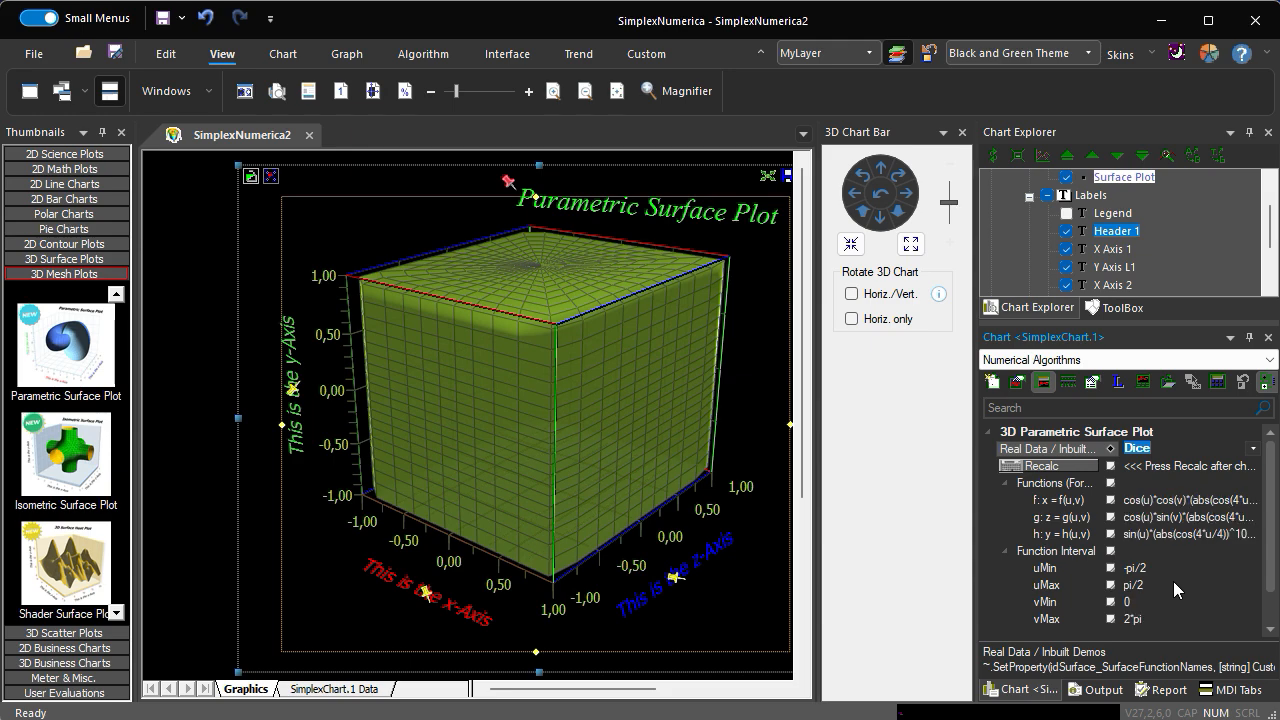
pyautogui.press('Down')
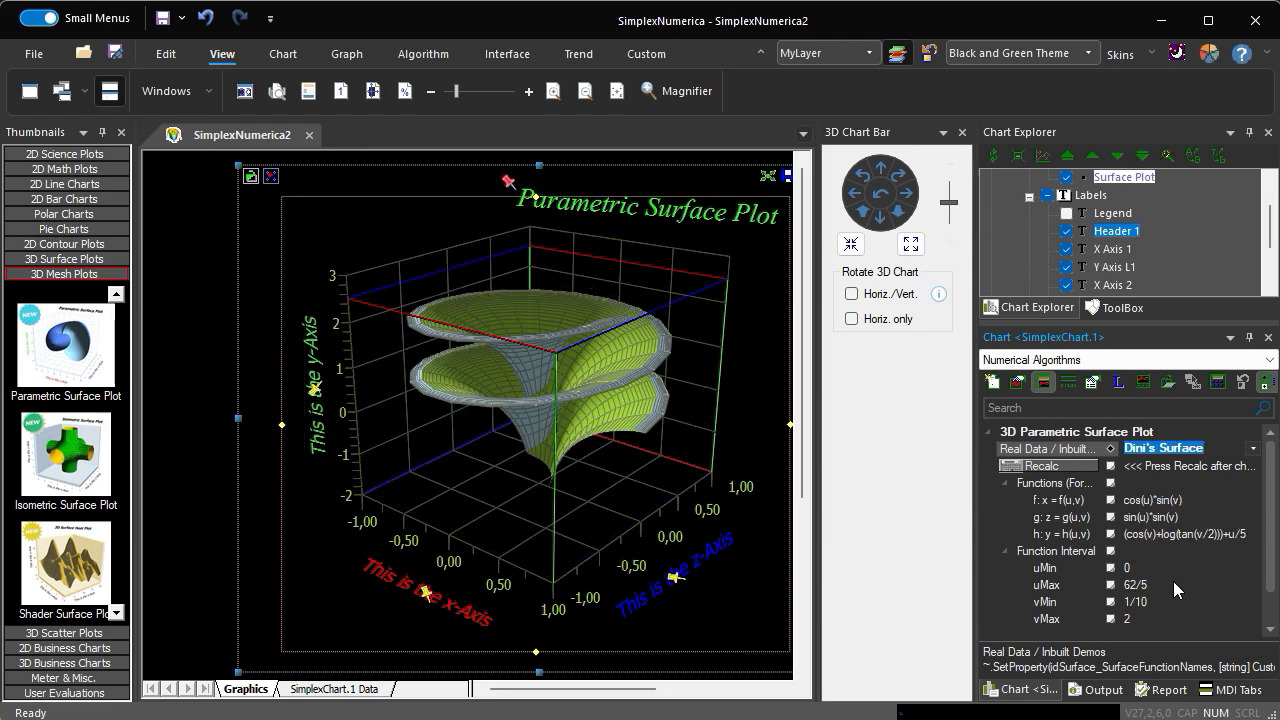
pyautogui.press('Down')
pyautogui.press('Down')
pyautogui.press('Down')
pyautogui.press('Down')
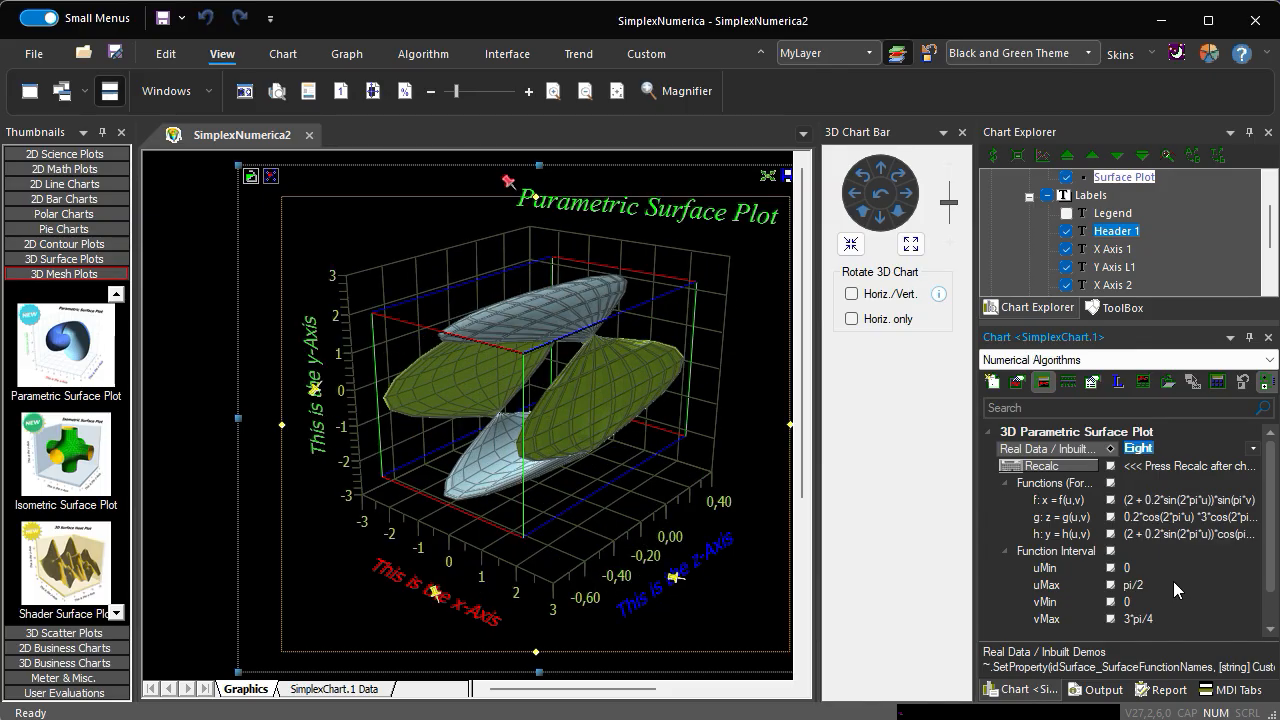
pyautogui.press('Down')
pyautogui.press('Down')
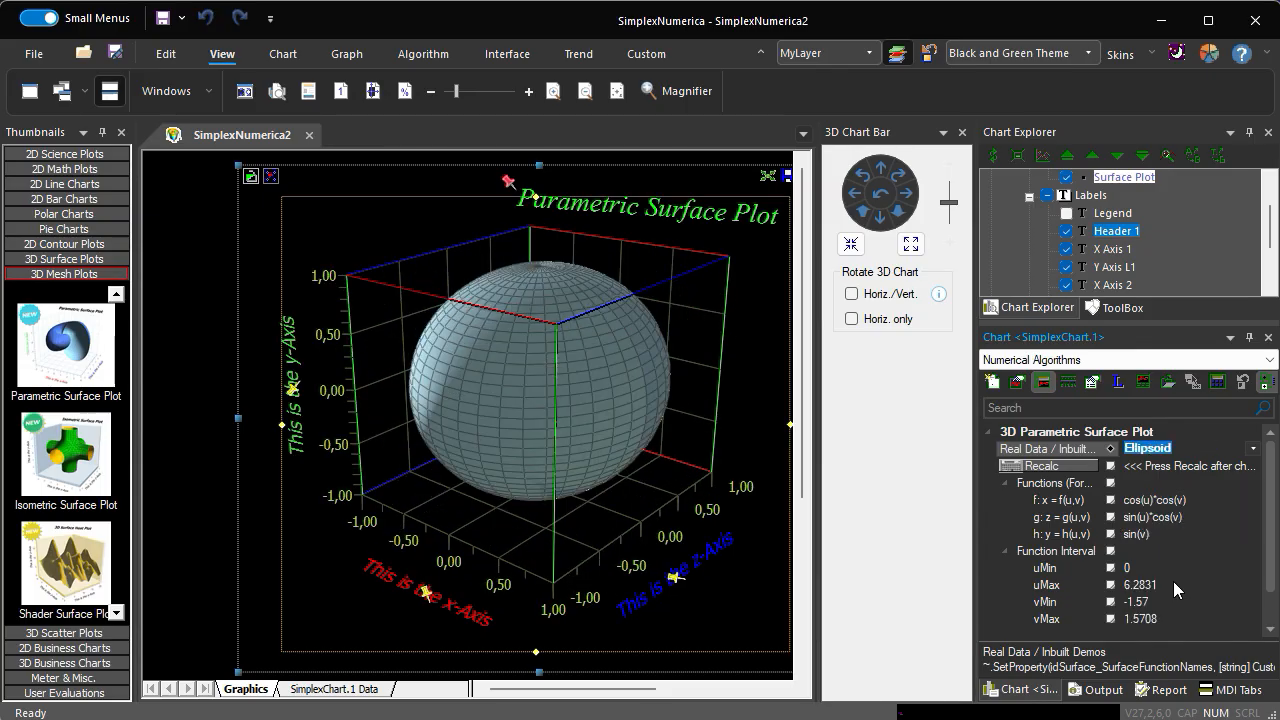
pyautogui.press('Down')
pyautogui.press('Down')
pyautogui.press('Down')
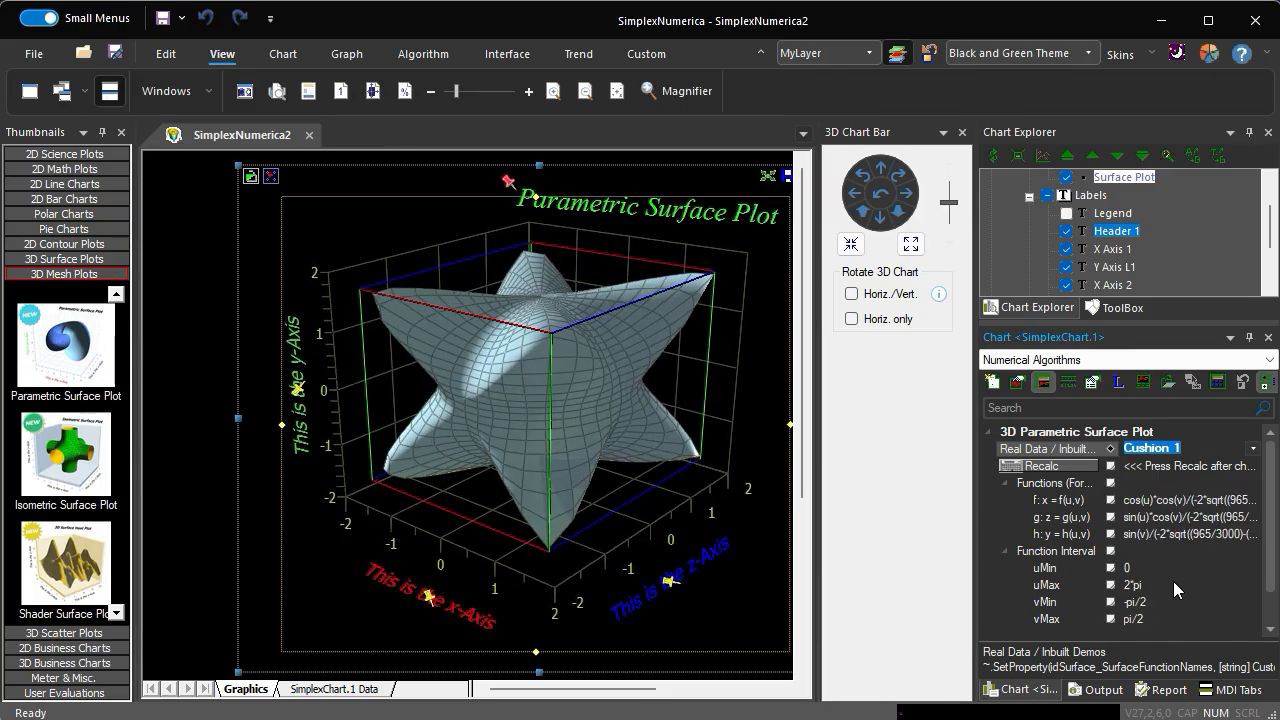
pyautogui.press('Down')
pyautogui.press('Down')
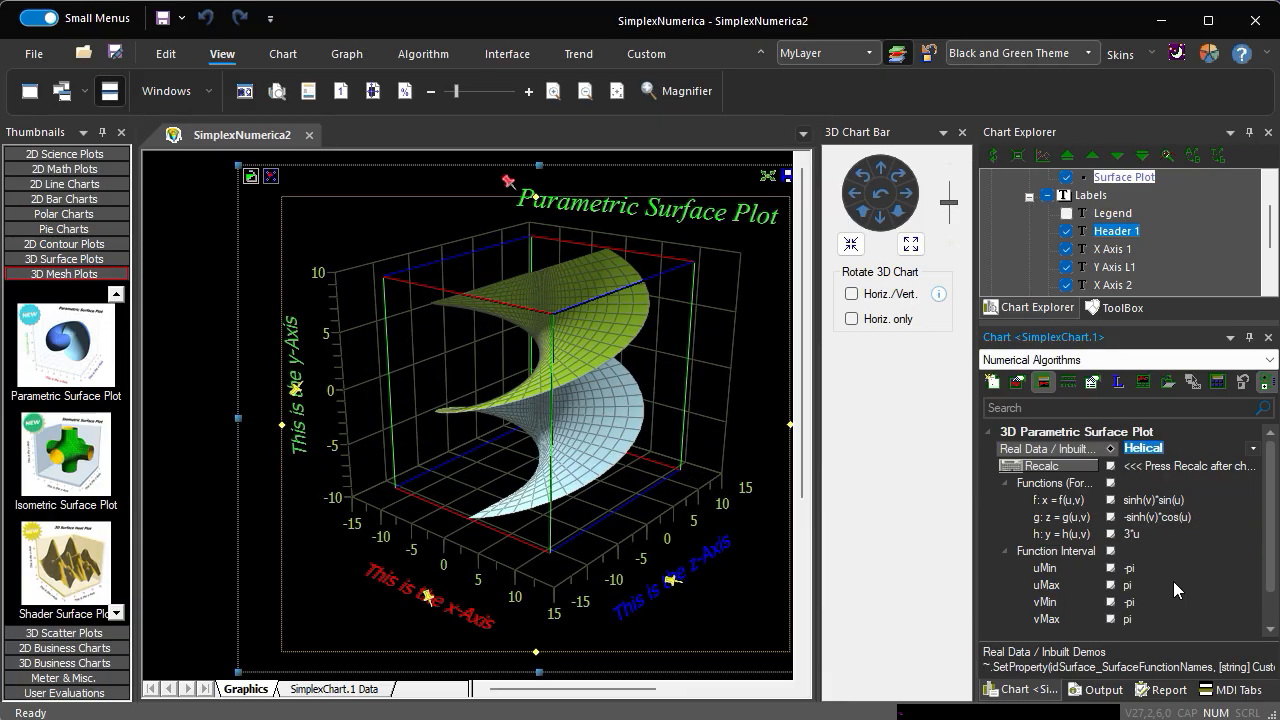
# - Show the graph properties of the helical surface and set its front color to Orange
pyautogui.click(1016, 383)
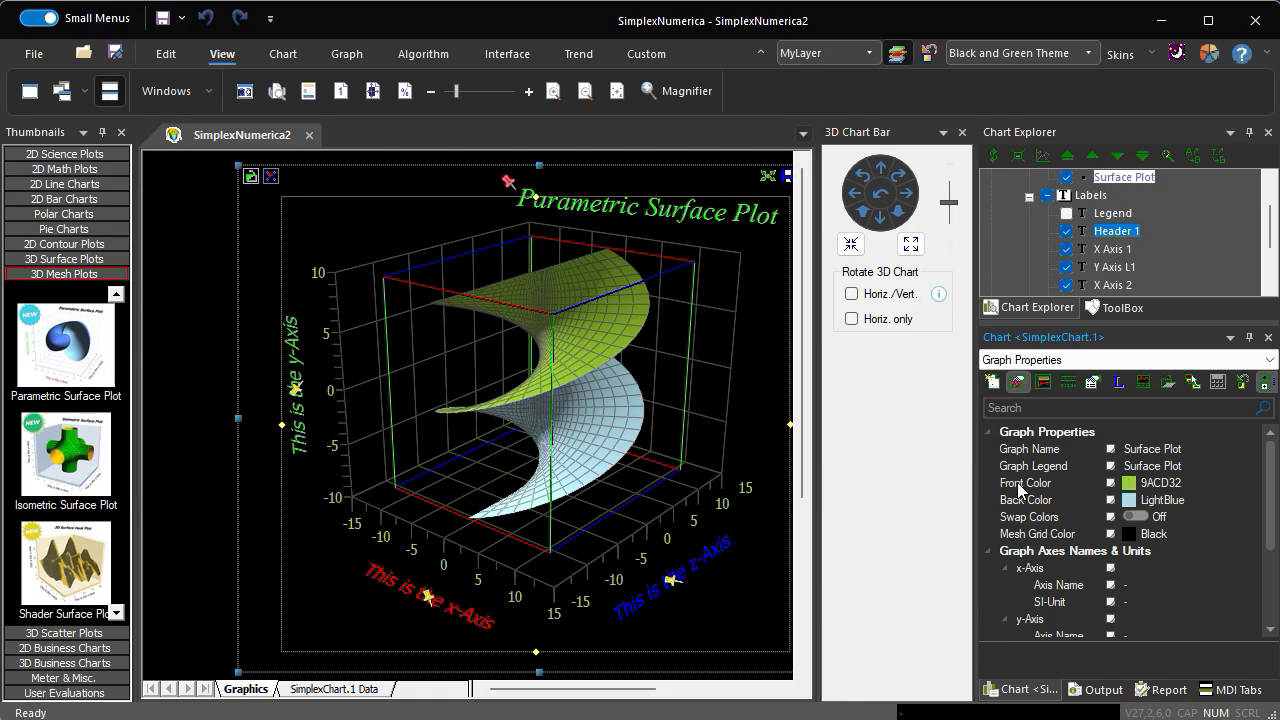
pyautogui.click(1160, 487)
pyautogui.click(1163, 487)
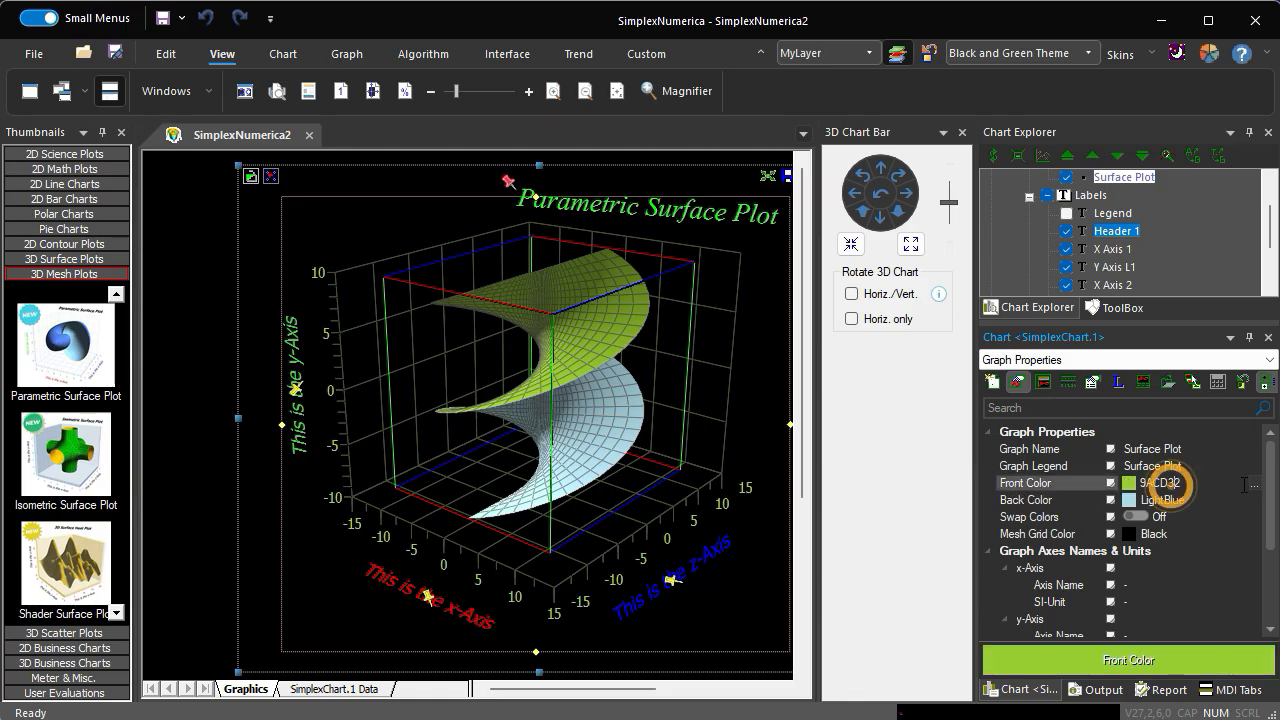
pyautogui.click(1255, 485)
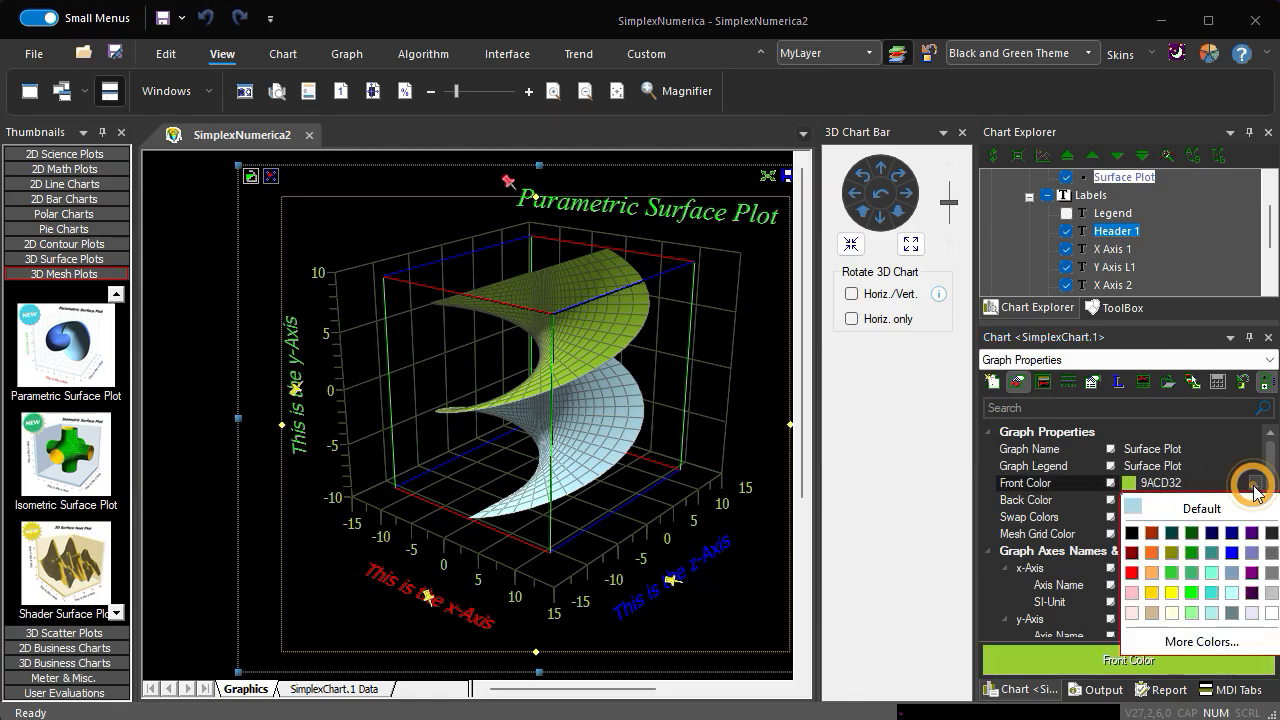
pyautogui.click(1154, 553)
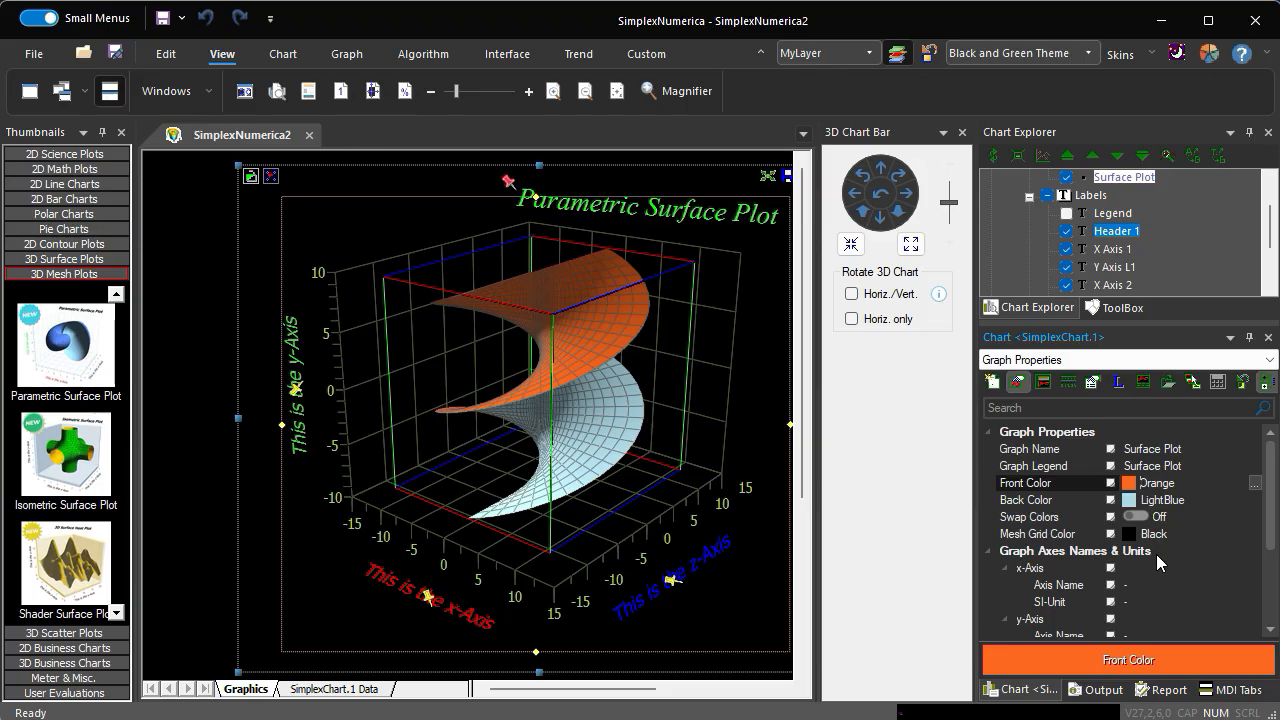
# - Set the helical surface's back color to Pale Turquoise
pyautogui.click(1191, 498)
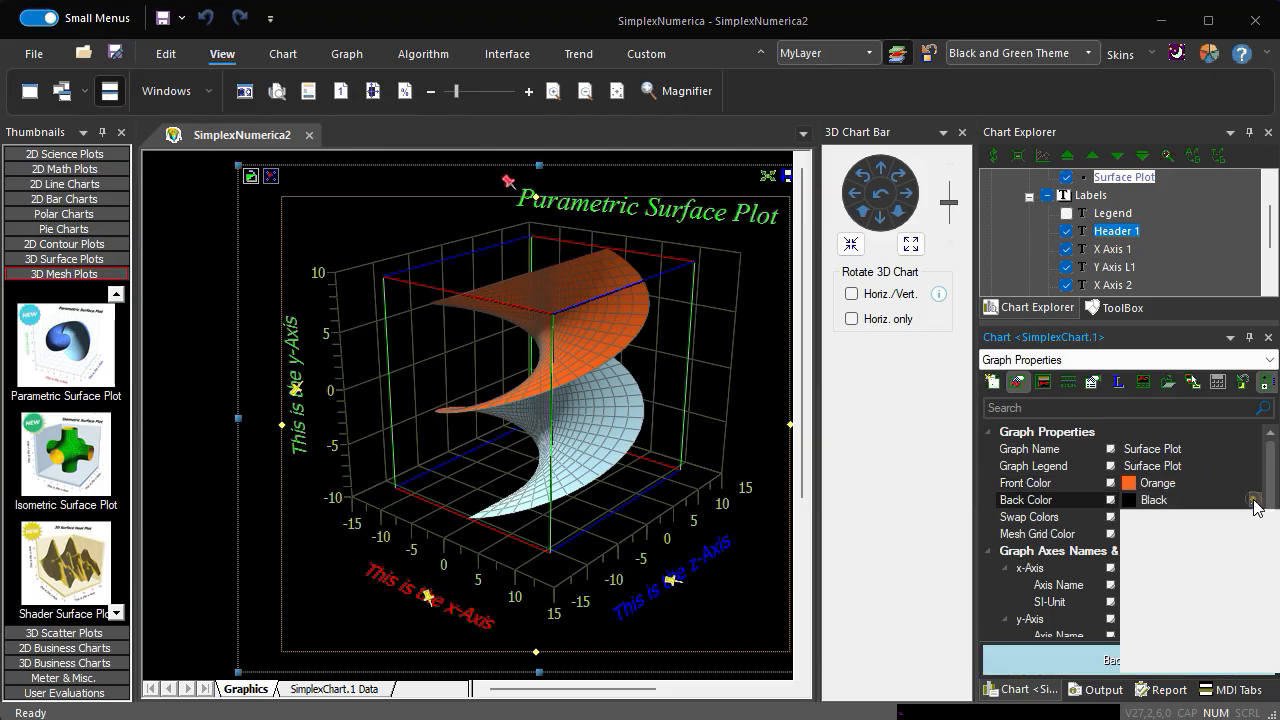
pyautogui.click(1255, 499)
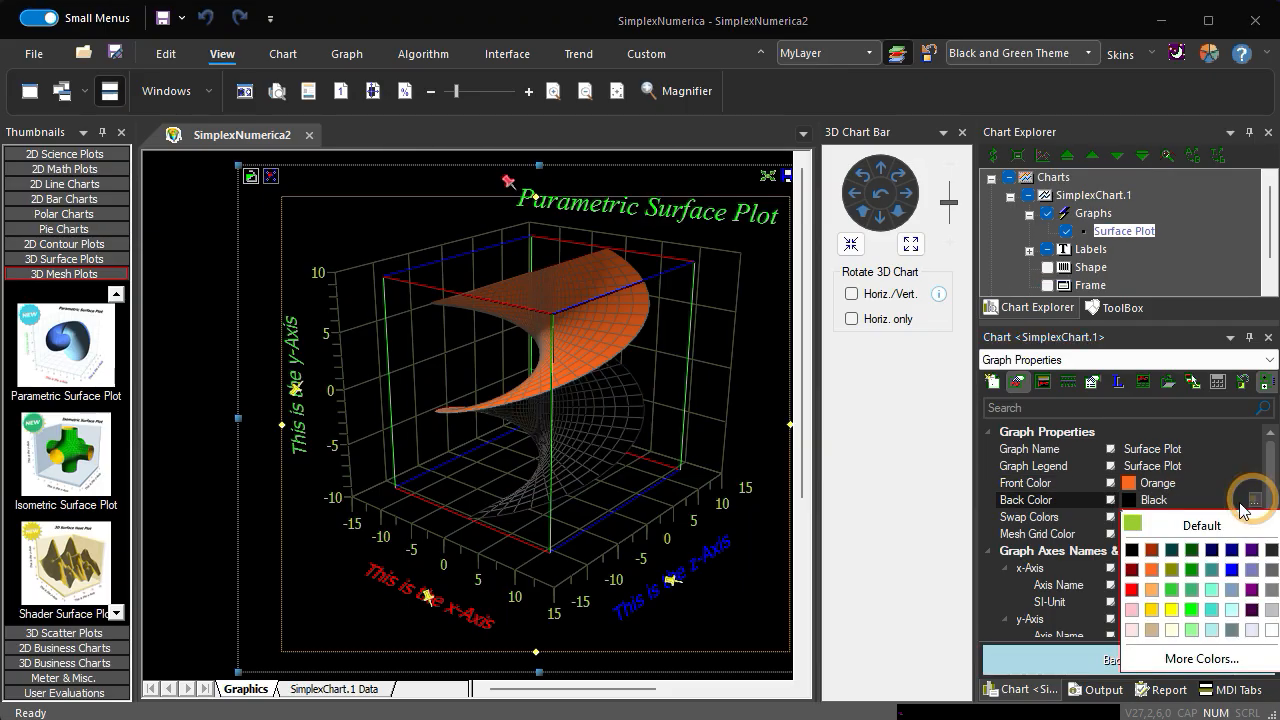
pyautogui.click(1213, 629)
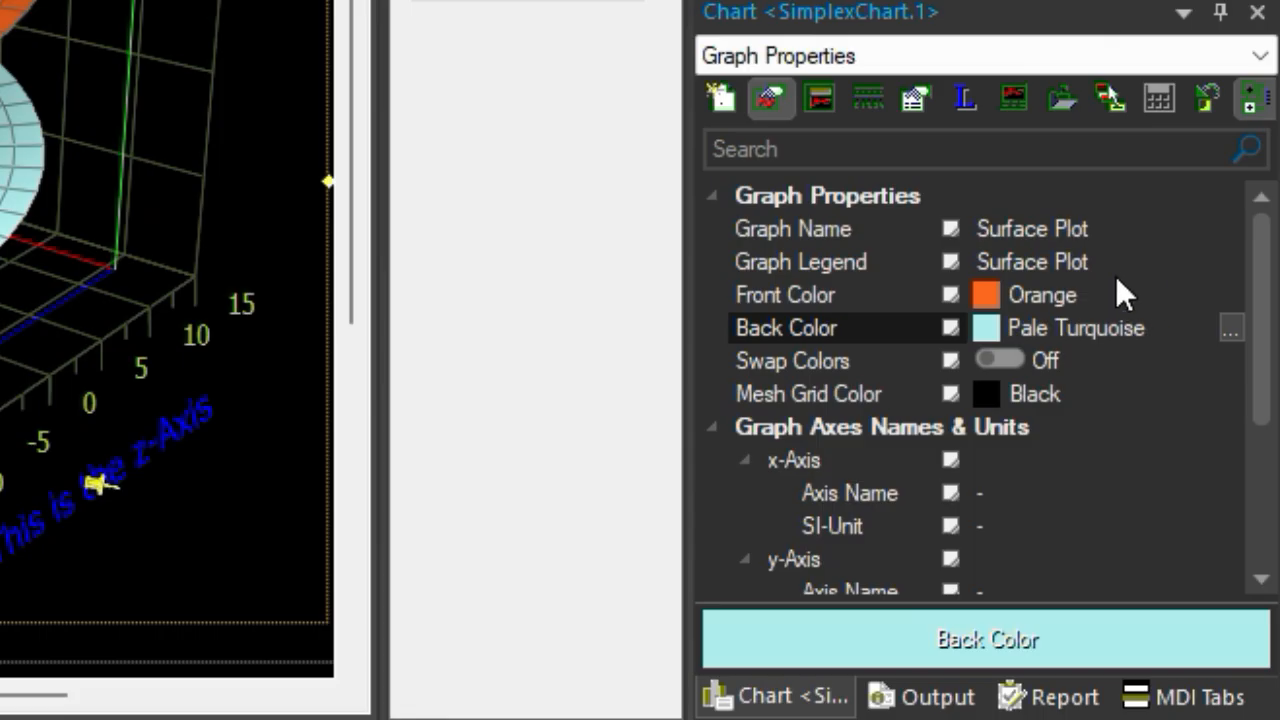
# - Change the graph legend to "My Surface Plot"
pyautogui.click(980, 261)
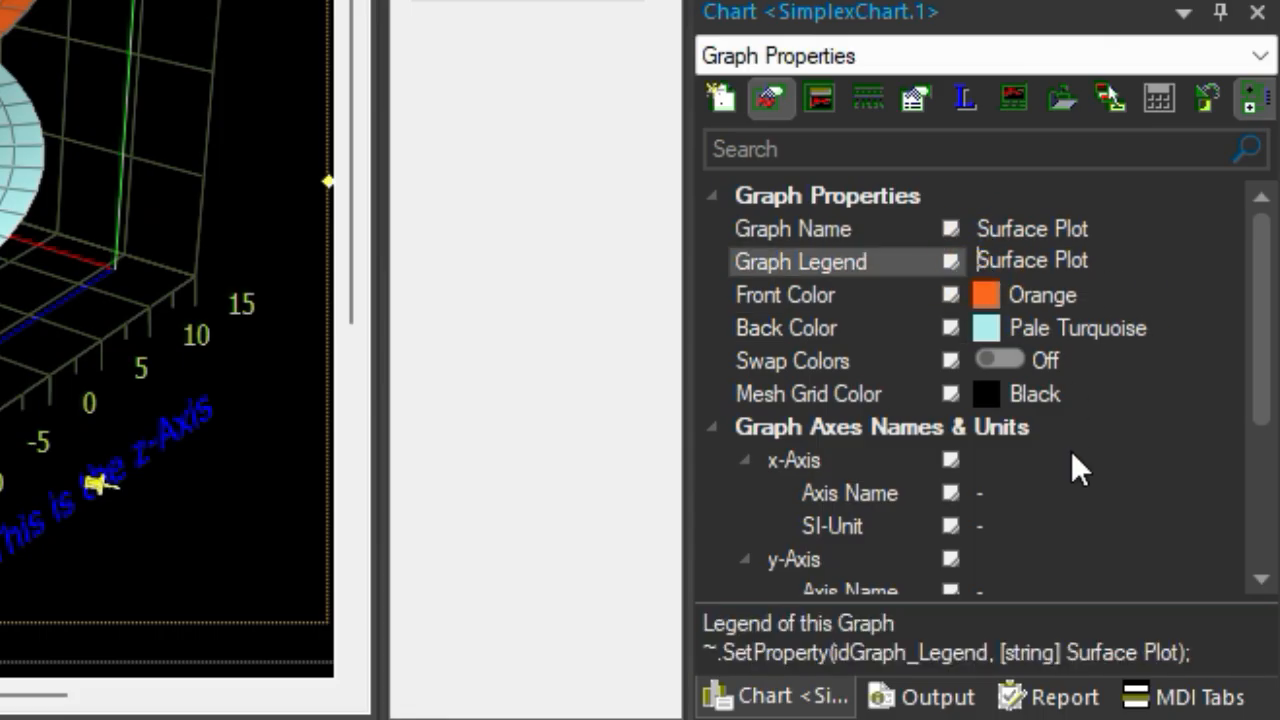
pyautogui.write('My')
pyautogui.press('Return')
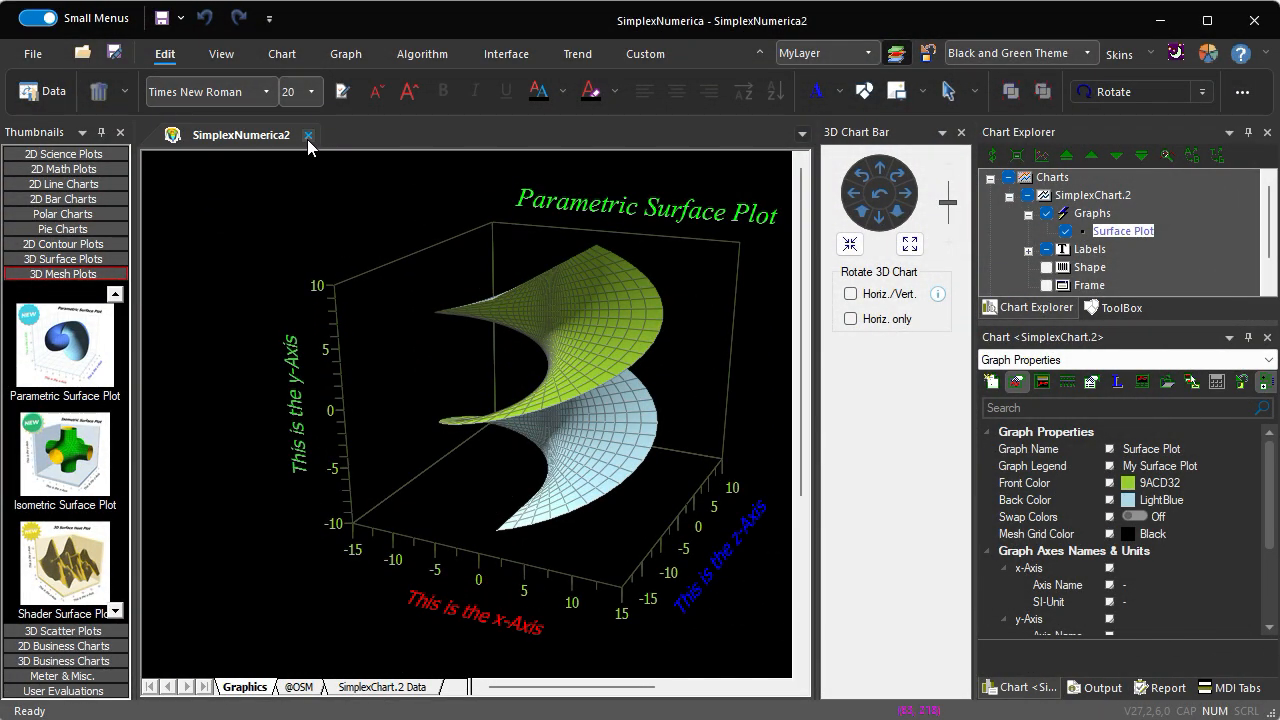
# - Close the parametric surface document without saving and create an Isometric Surface Plot from the 3D Mesh Plots templates
pyautogui.click(308, 136)
pyautogui.click(647, 417)
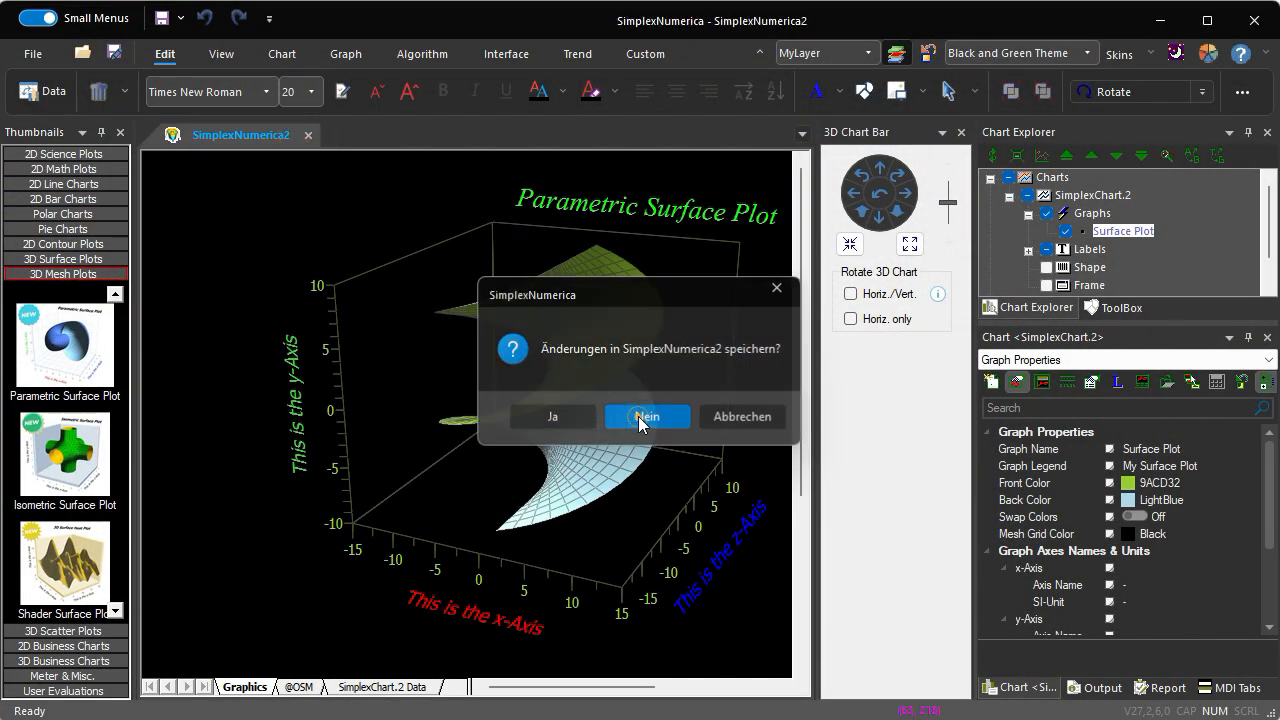
pyautogui.click(62, 465)
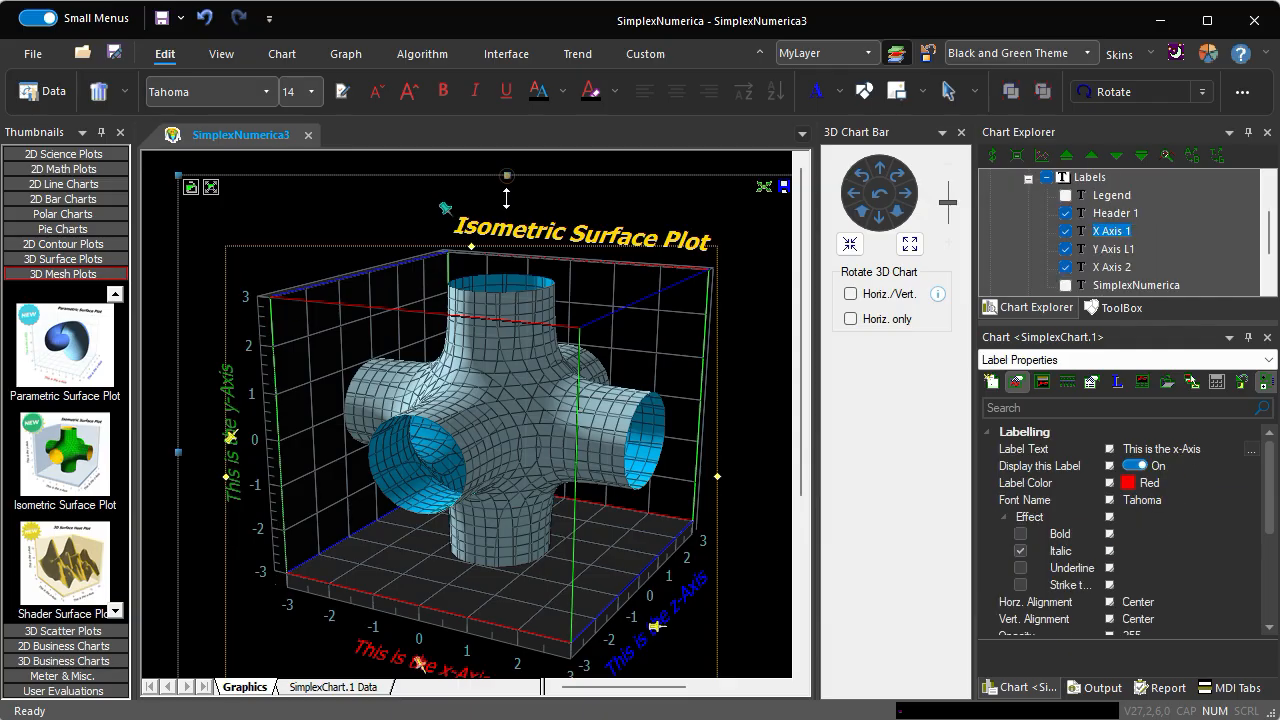
# - Shrink the isometric surface chart from its upper edge and corner, dismiss the label hint, and move the chart fully into view
pyautogui.moveTo(507, 177)
pyautogui.mouseDown()
pyautogui.moveTo(507, 226)
pyautogui.moveTo(508, 186)
pyautogui.mouseUp()
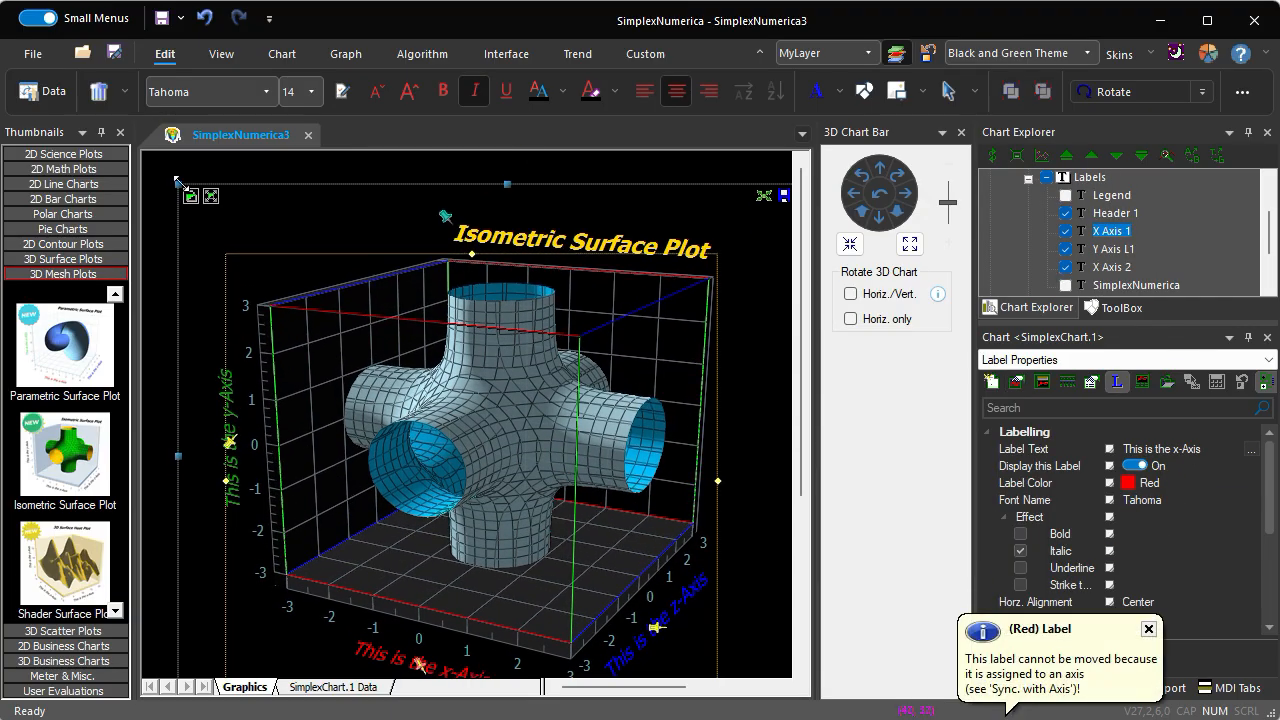
pyautogui.moveTo(178, 184); pyautogui.dragTo(235, 213)
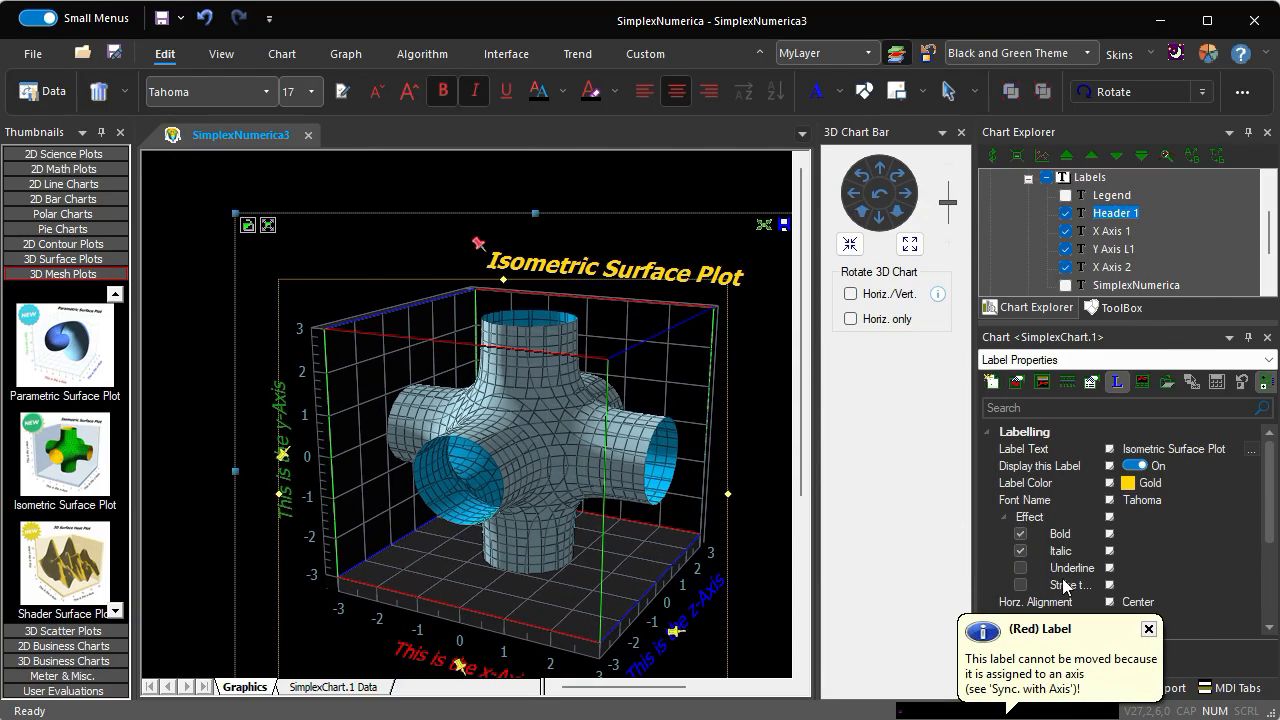
pyautogui.click(1147, 629)
pyautogui.moveTo(588, 577); pyautogui.dragTo(570, 523)
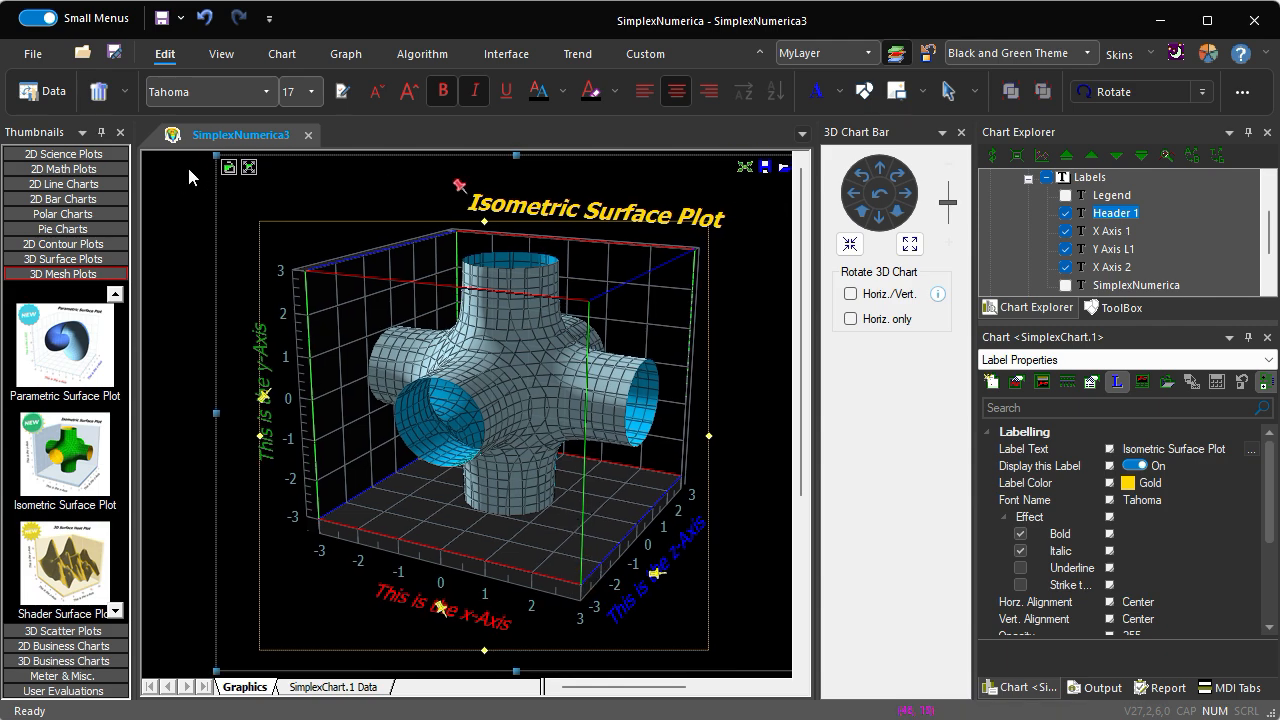
# - Reduce the isometric surface chart slightly from its upper-left corner and reposition it on the page with its whole frame in view
pyautogui.moveTo(212, 155); pyautogui.dragTo(239, 178)
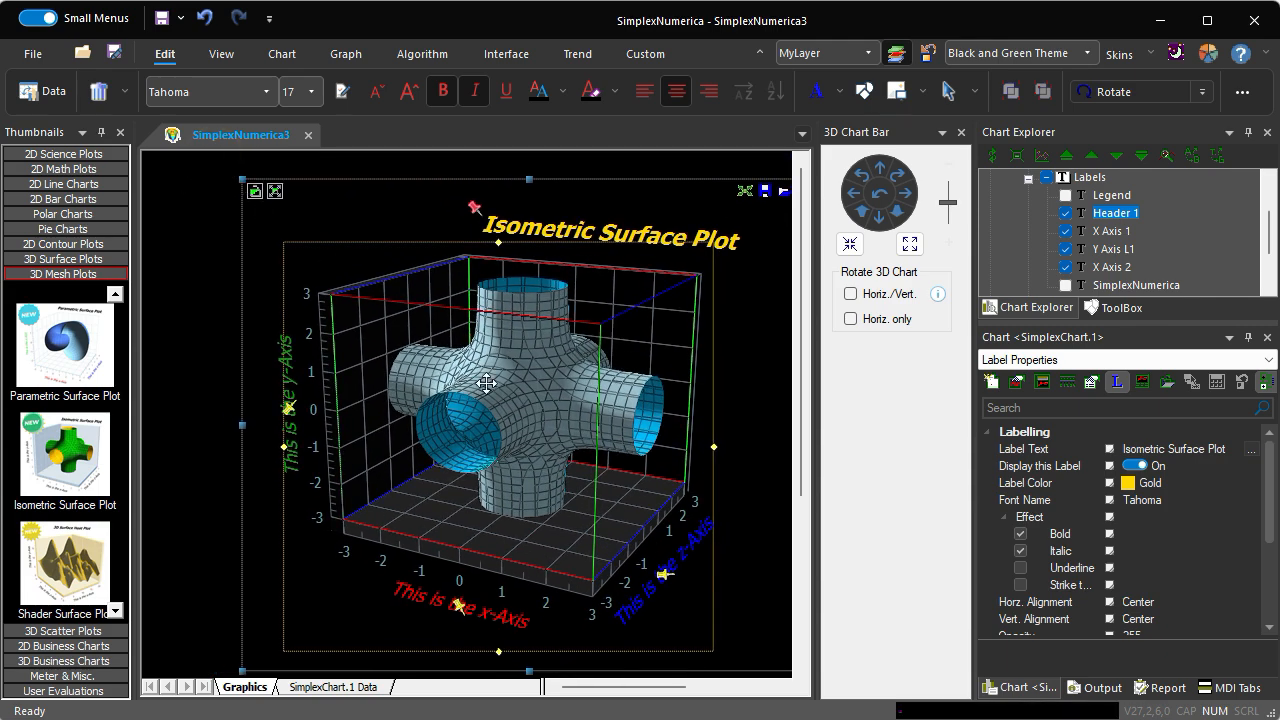
pyautogui.moveTo(487, 383); pyautogui.dragTo(446, 369)
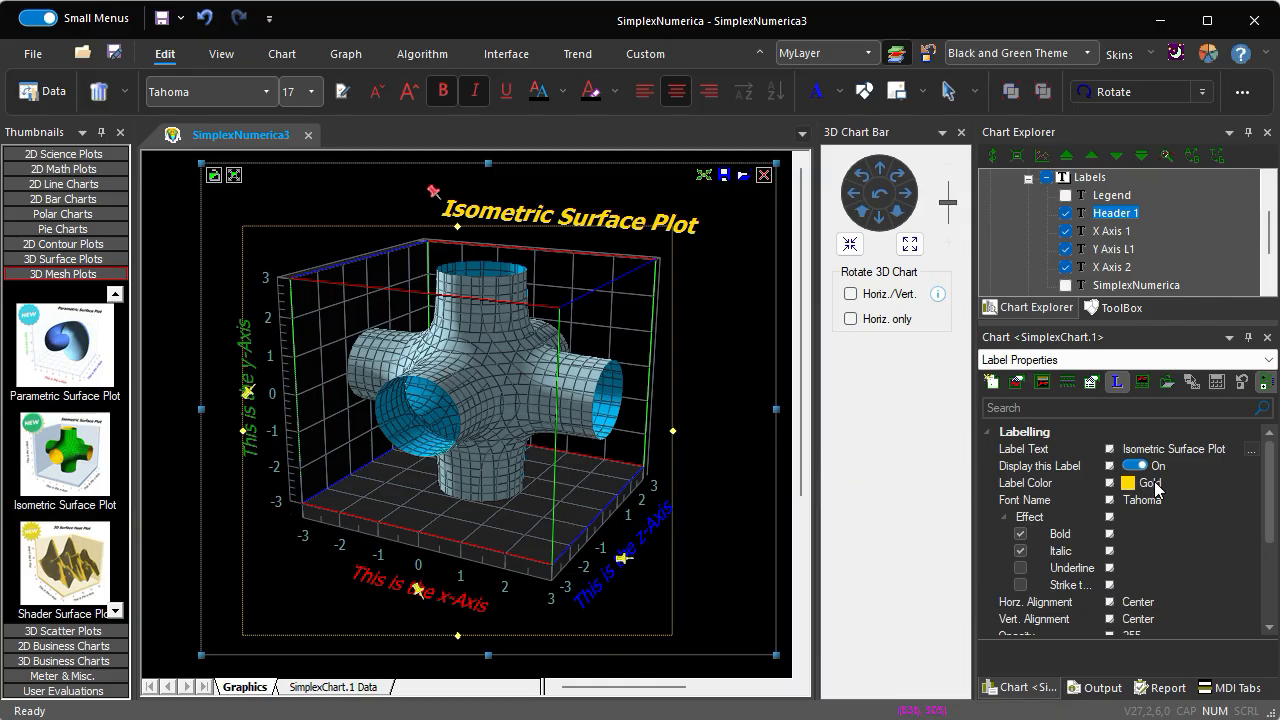
# - Set the front color of the isometric surface graph to Bright Green
pyautogui.click(1017, 381)
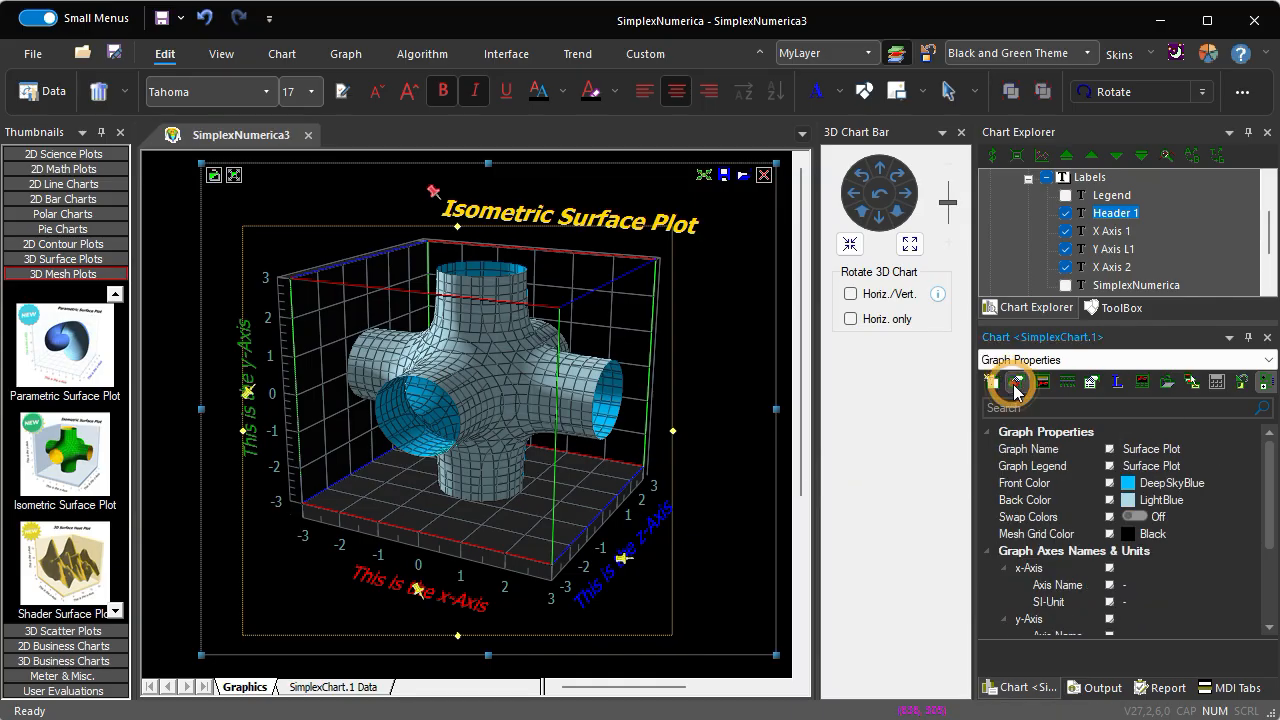
pyautogui.click(1254, 484)
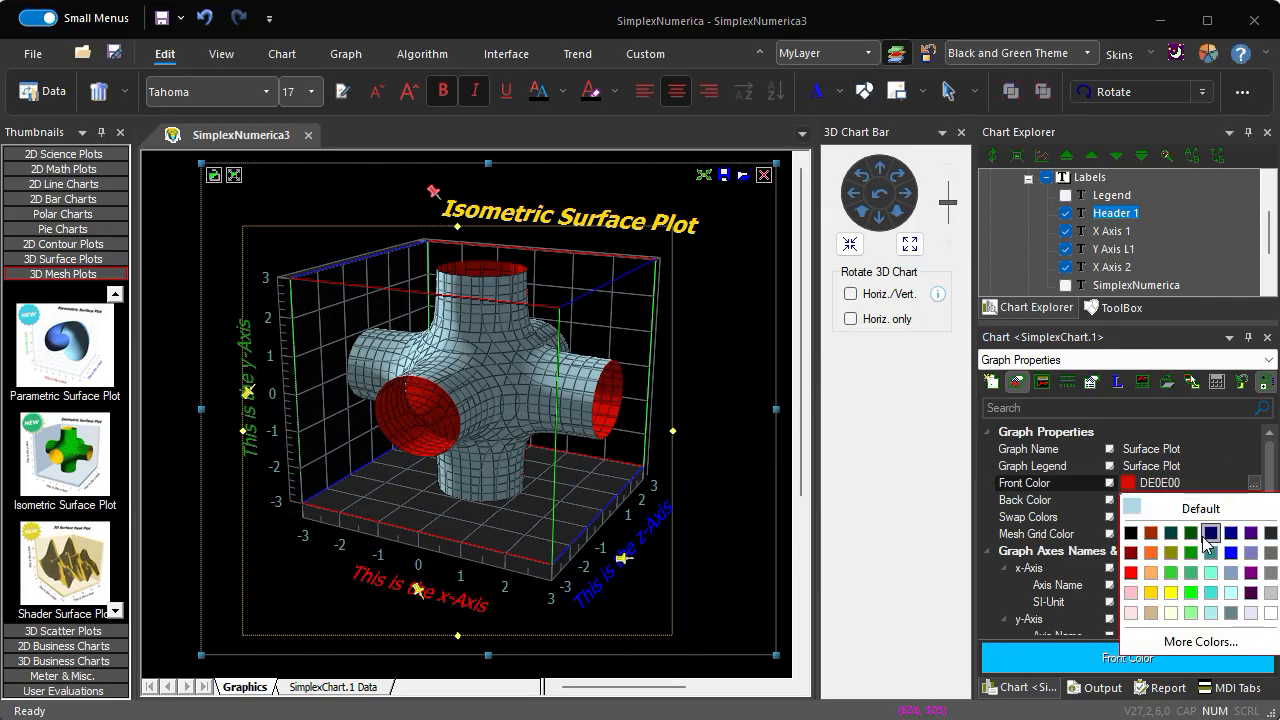
pyautogui.click(1192, 594)
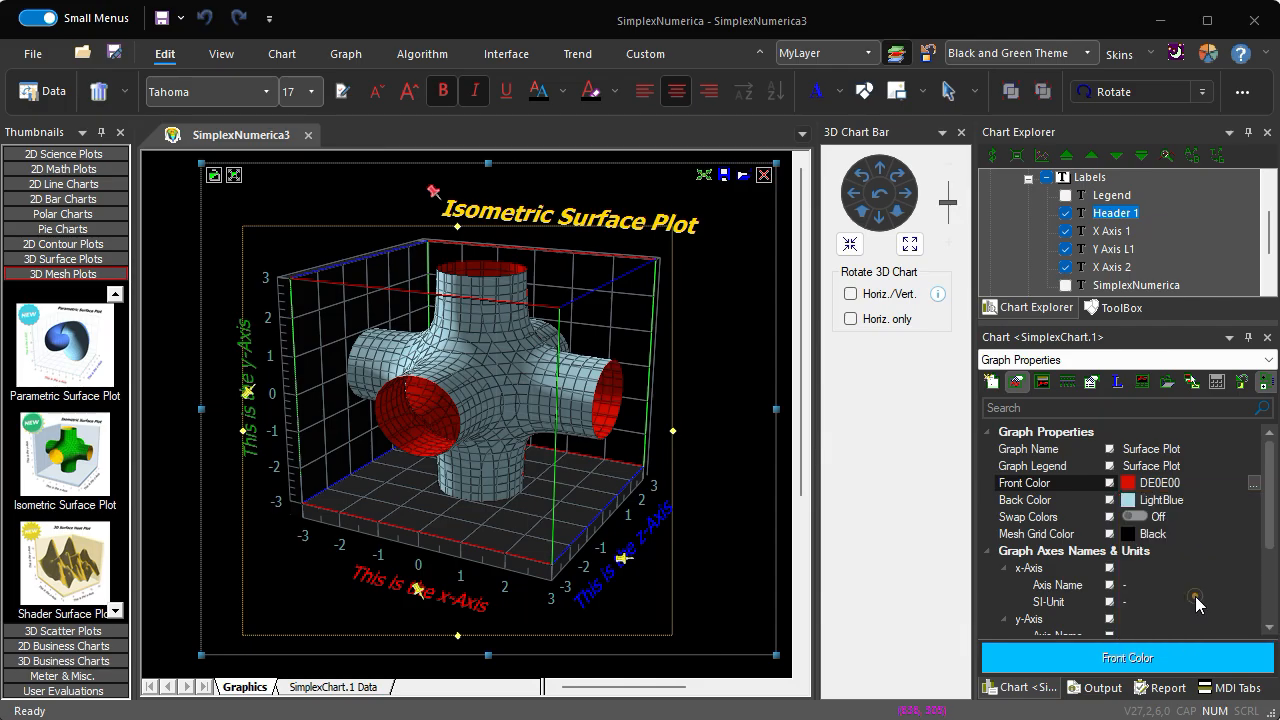
# - Set the isometric surface's back color to Gold
pyautogui.click(1217, 500)
pyautogui.click(1254, 500)
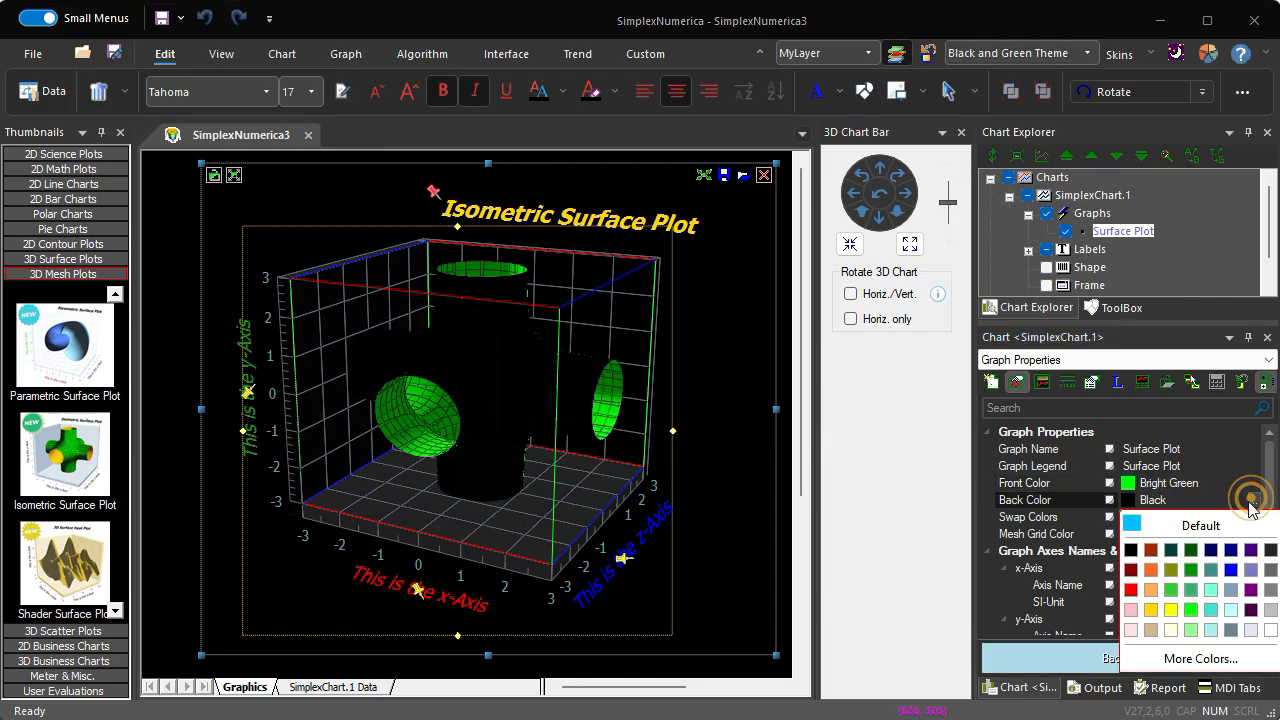
pyautogui.click(1151, 606)
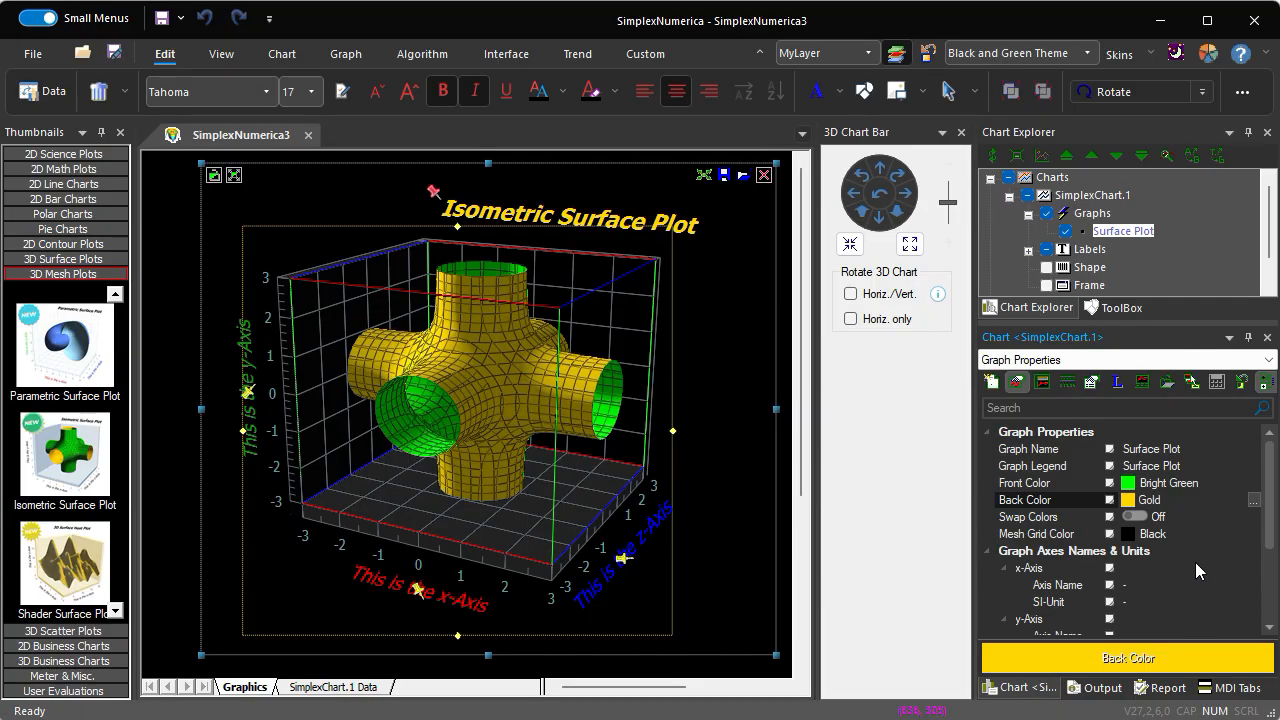
# - Turn on Swap Colors for the surface and widen the plot area slightly from its right edge
pyautogui.click(1131, 514)
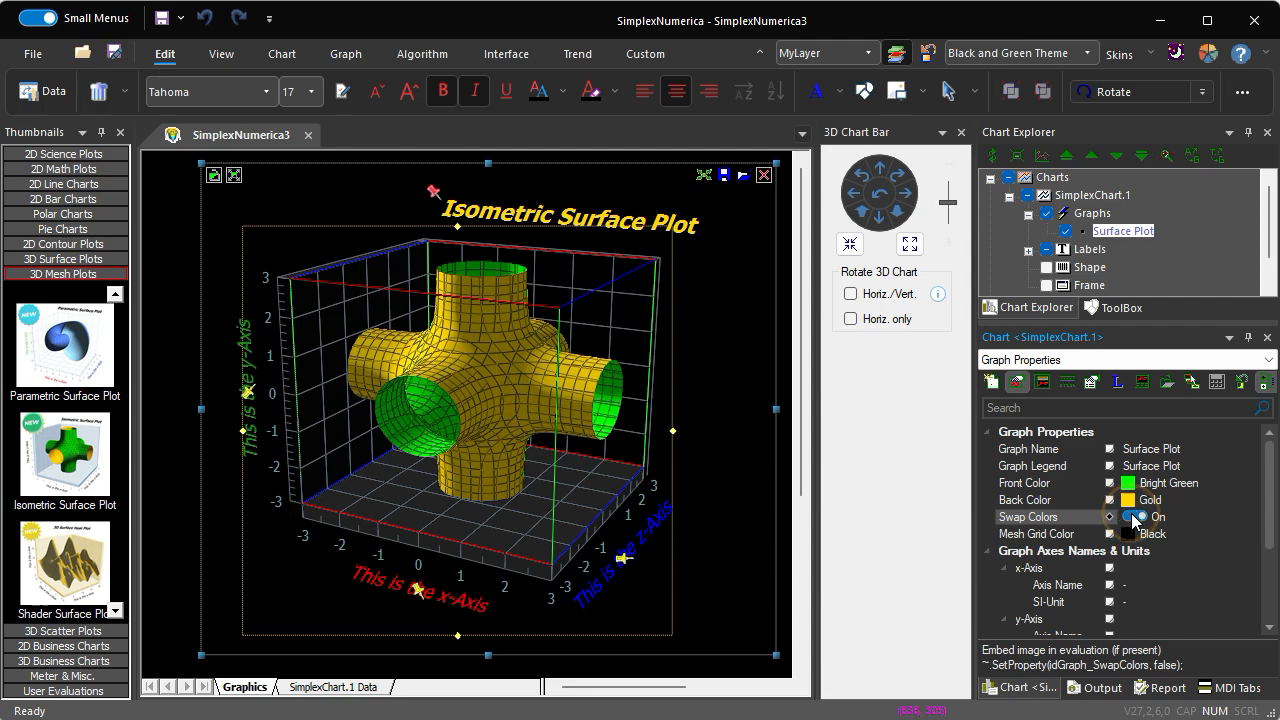
pyautogui.click(1133, 518)
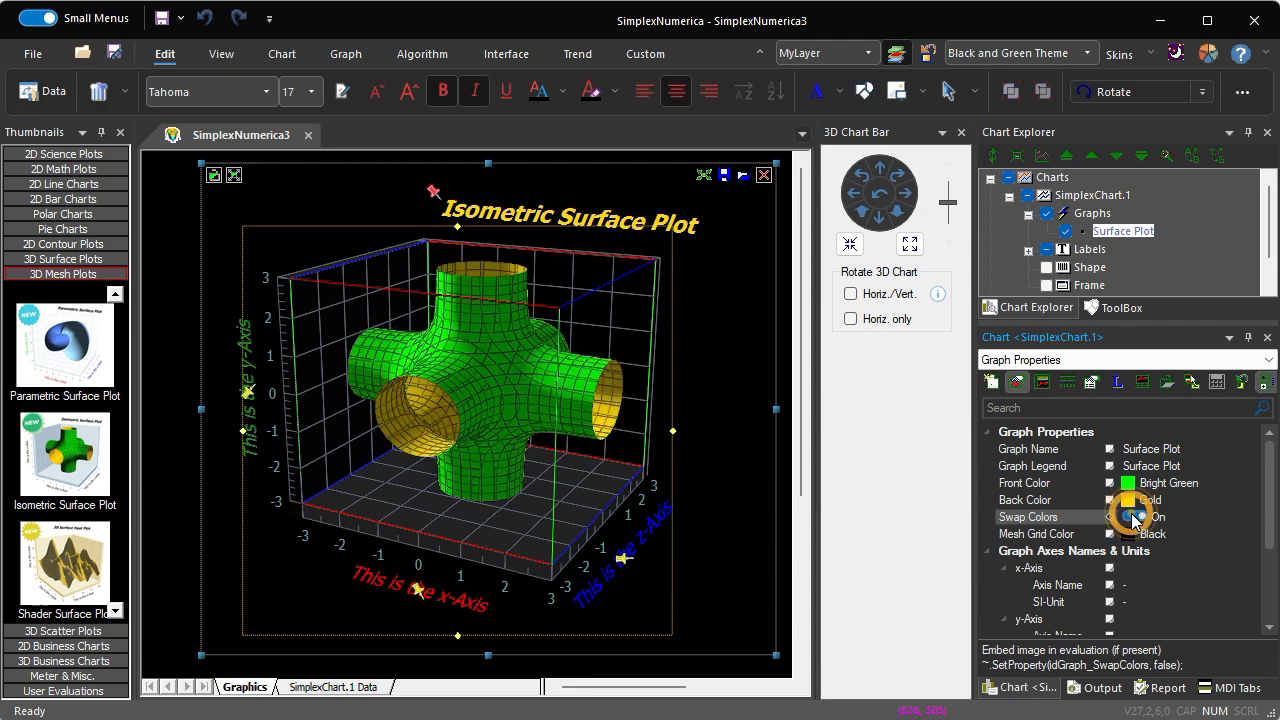
pyautogui.click(1133, 518)
pyautogui.click(1133, 518)
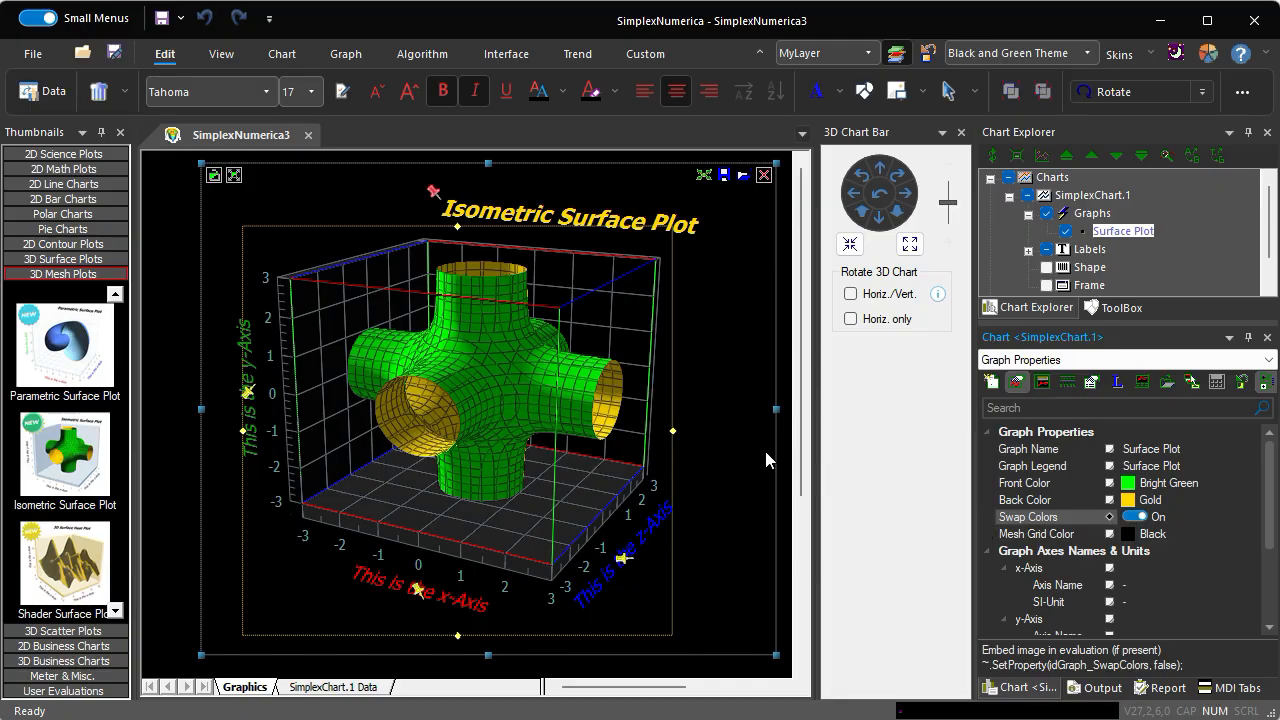
pyautogui.moveTo(678, 435); pyautogui.dragTo(708, 440)
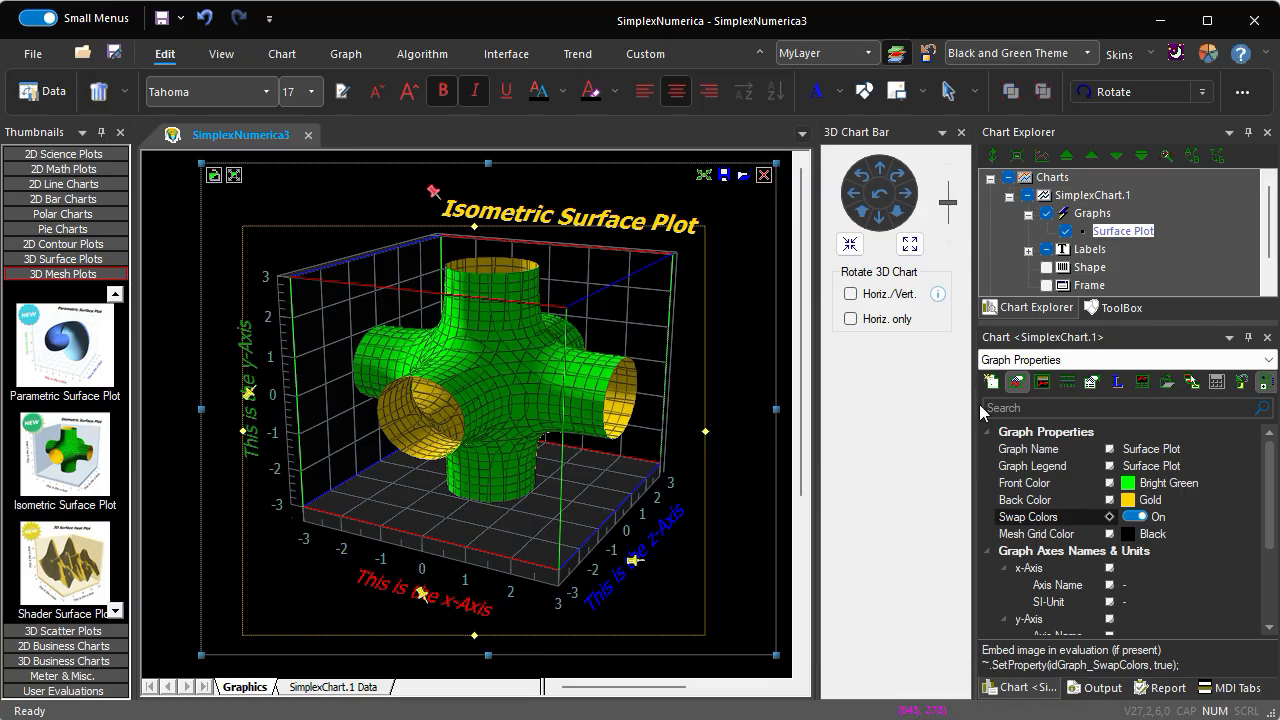
# - Show the numerical algorithm properties and change the inbuilt demo surface from Tube Fitting to Agglutination and on to Clots
pyautogui.click(1040, 386)
pyautogui.click(1040, 386)
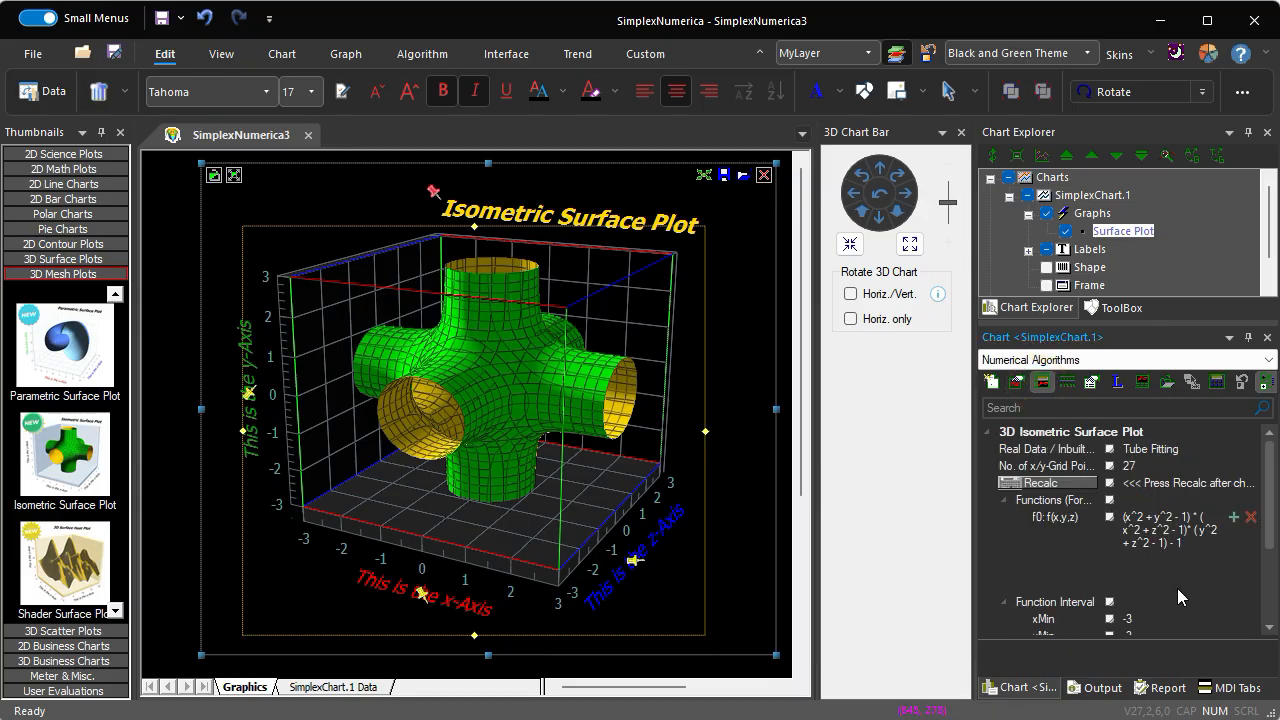
pyautogui.click(1176, 452)
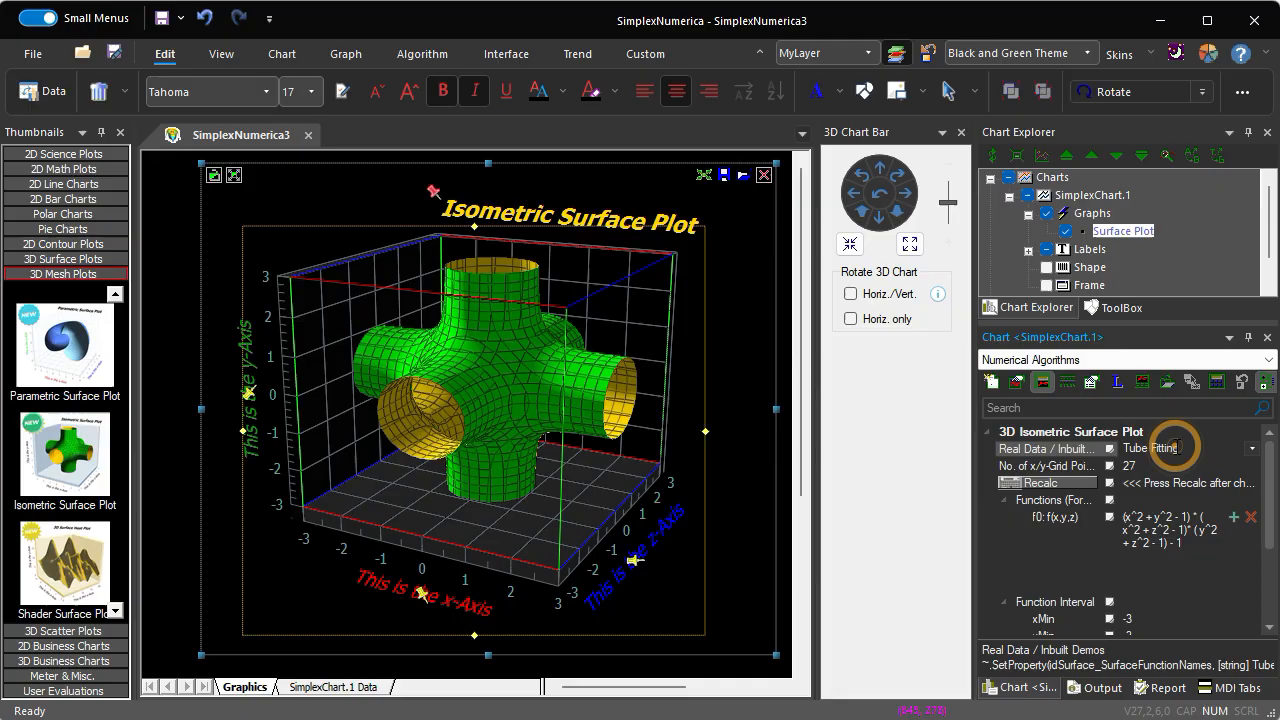
pyautogui.click(1251, 450)
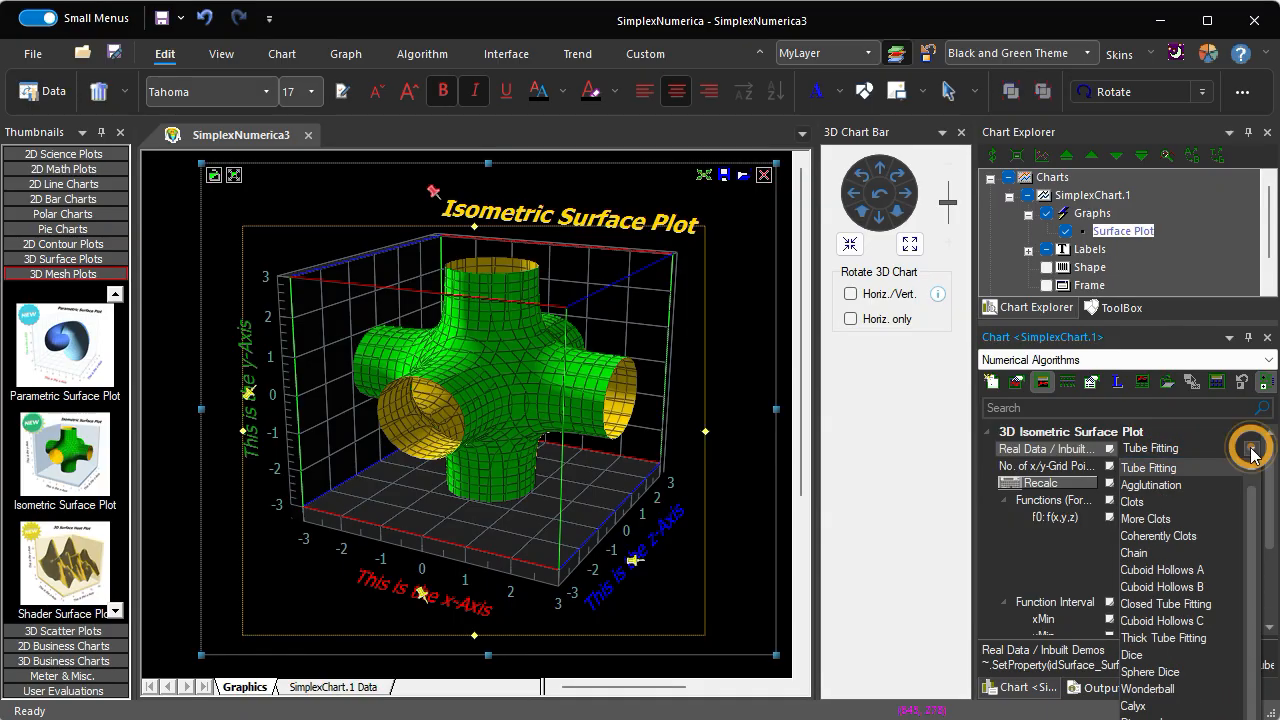
pyautogui.click(1189, 484)
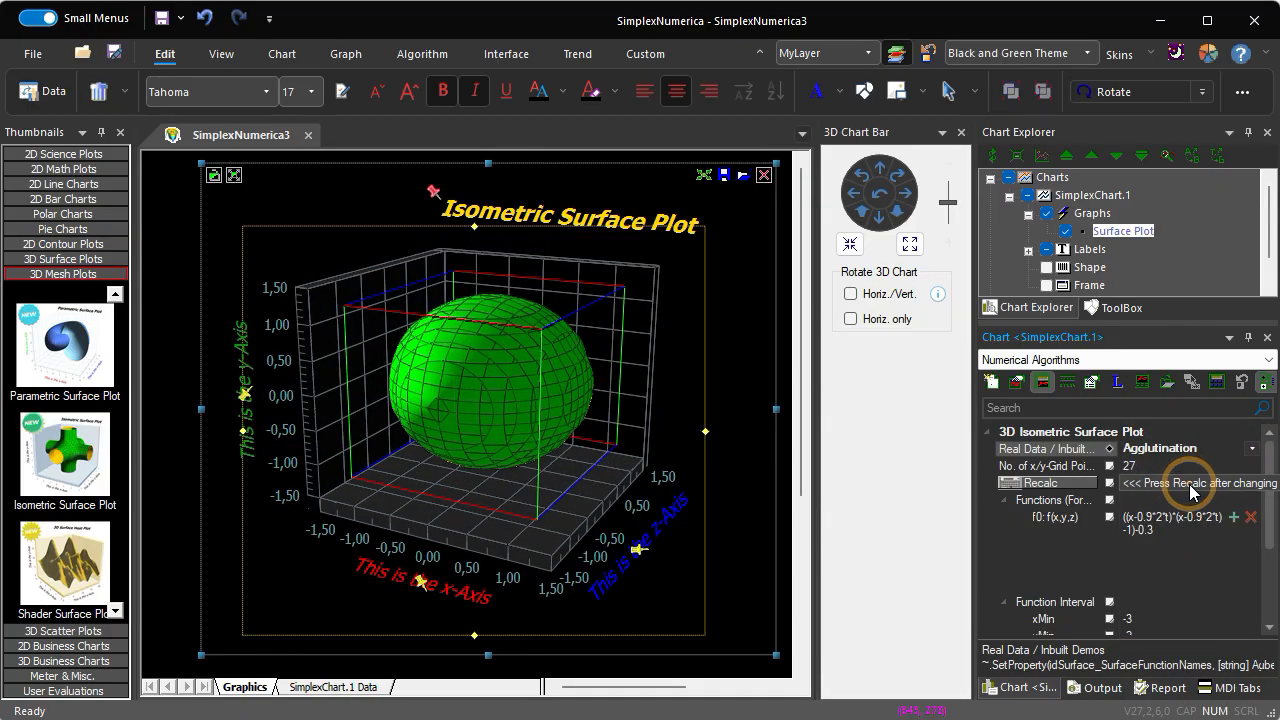
pyautogui.click(1111, 484)
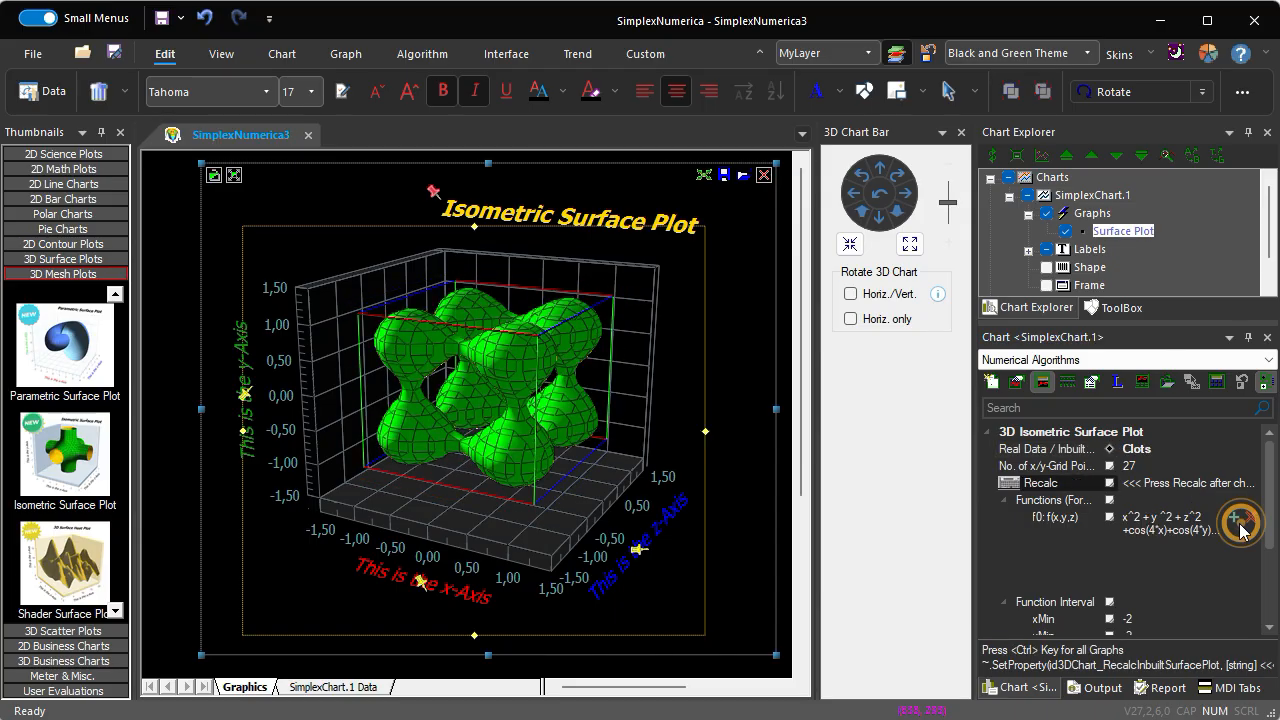
# - Switch the inbuilt demo surface to More Clots and step on through the demos to Chain
pyautogui.click(1173, 450)
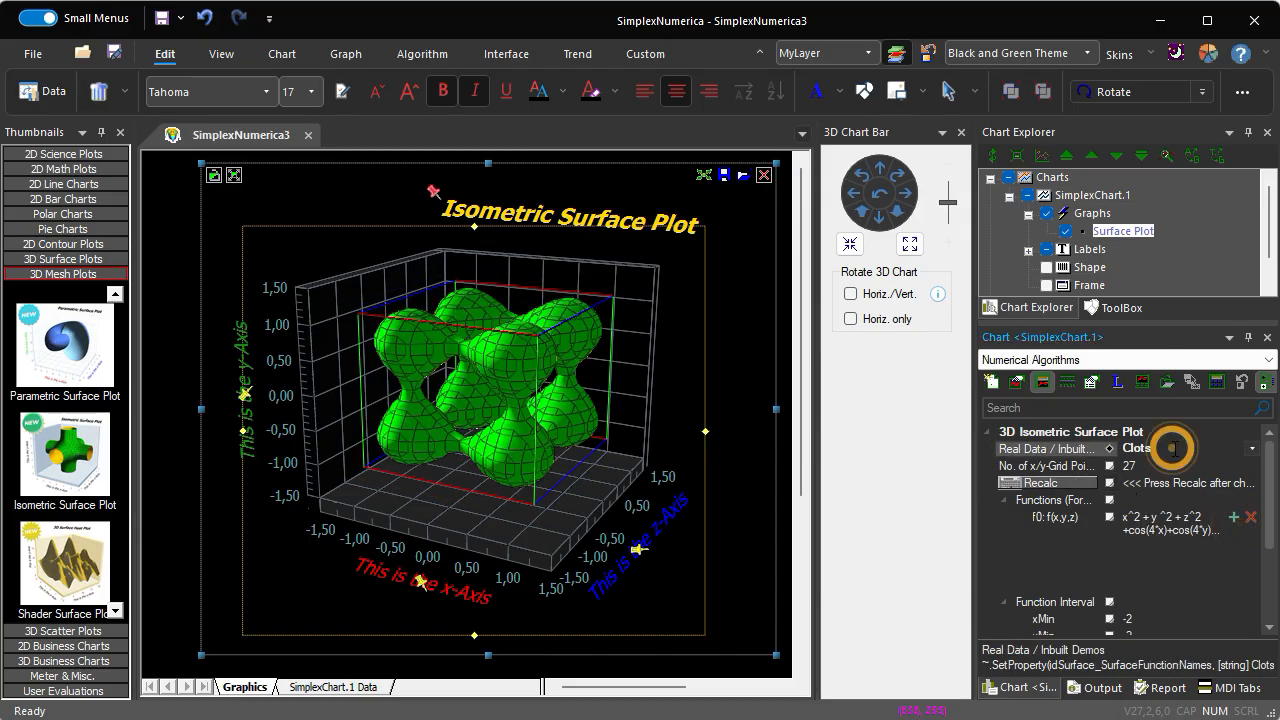
pyautogui.click(1252, 451)
pyautogui.click(1145, 484)
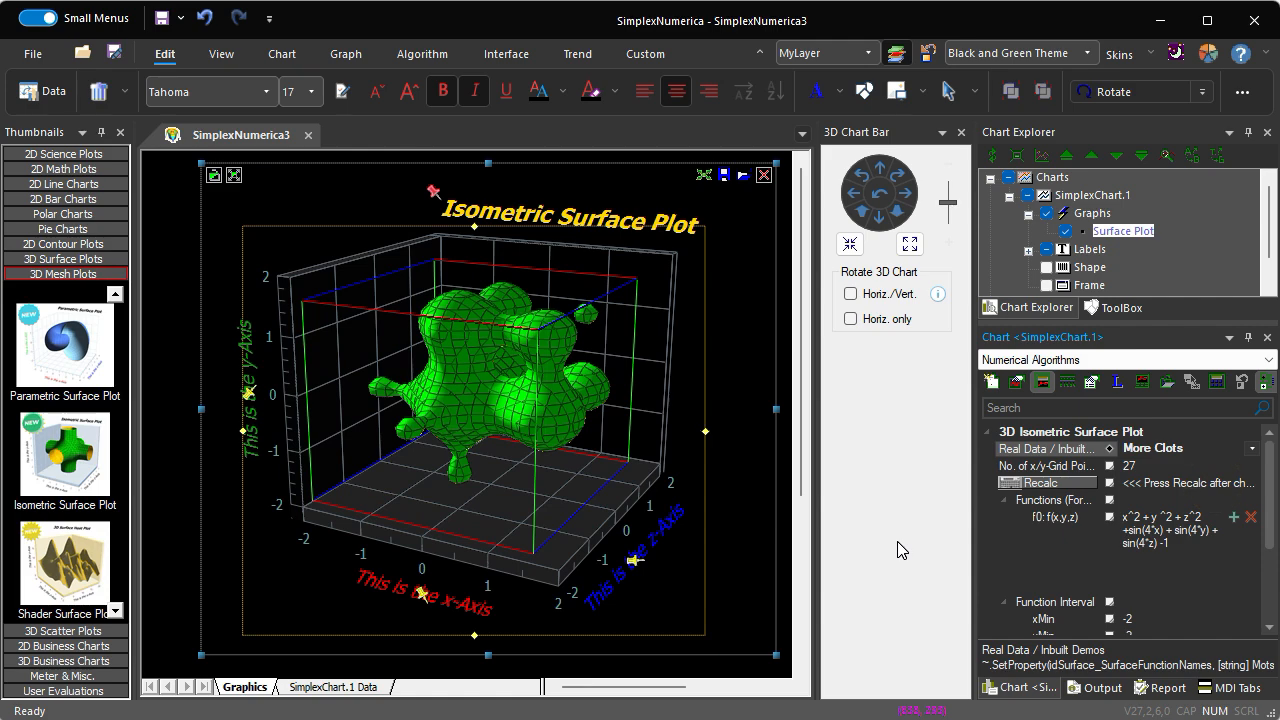
pyautogui.press('Down')
pyautogui.press('Down')
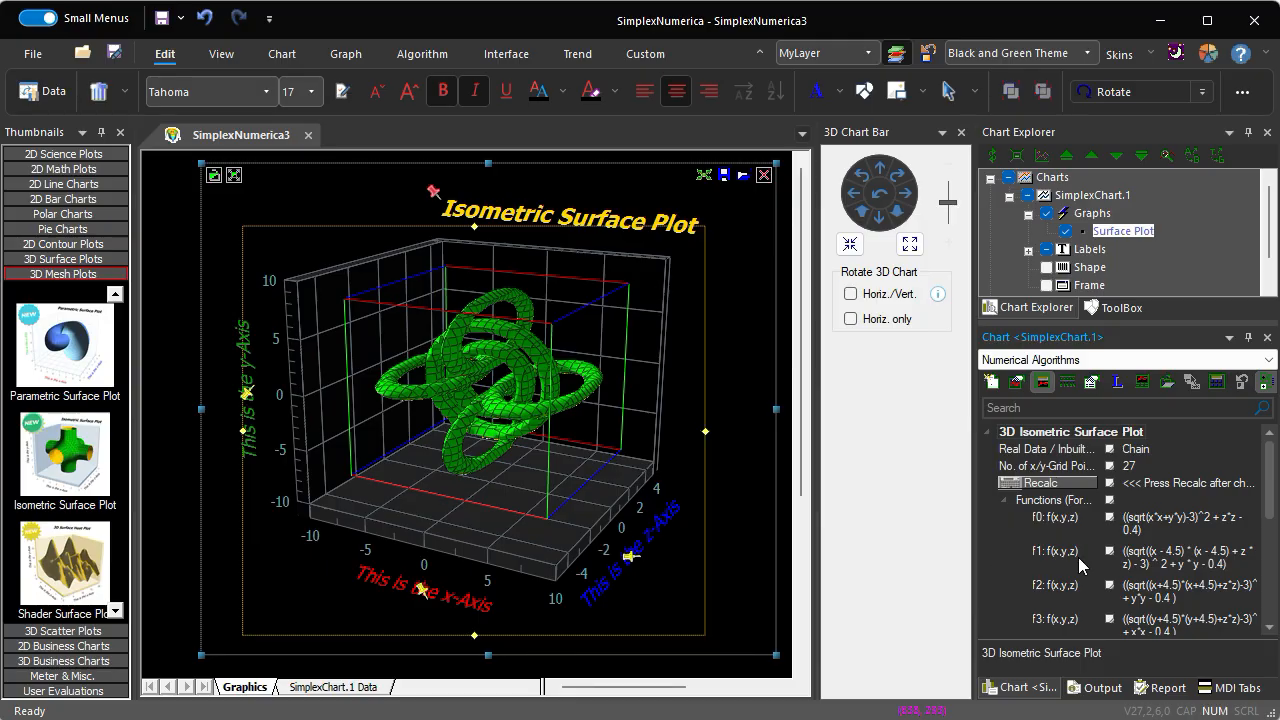
# - Choose the Dice demo surface and step on through the inbuilt demos to Wonderball
pyautogui.click(1178, 452)
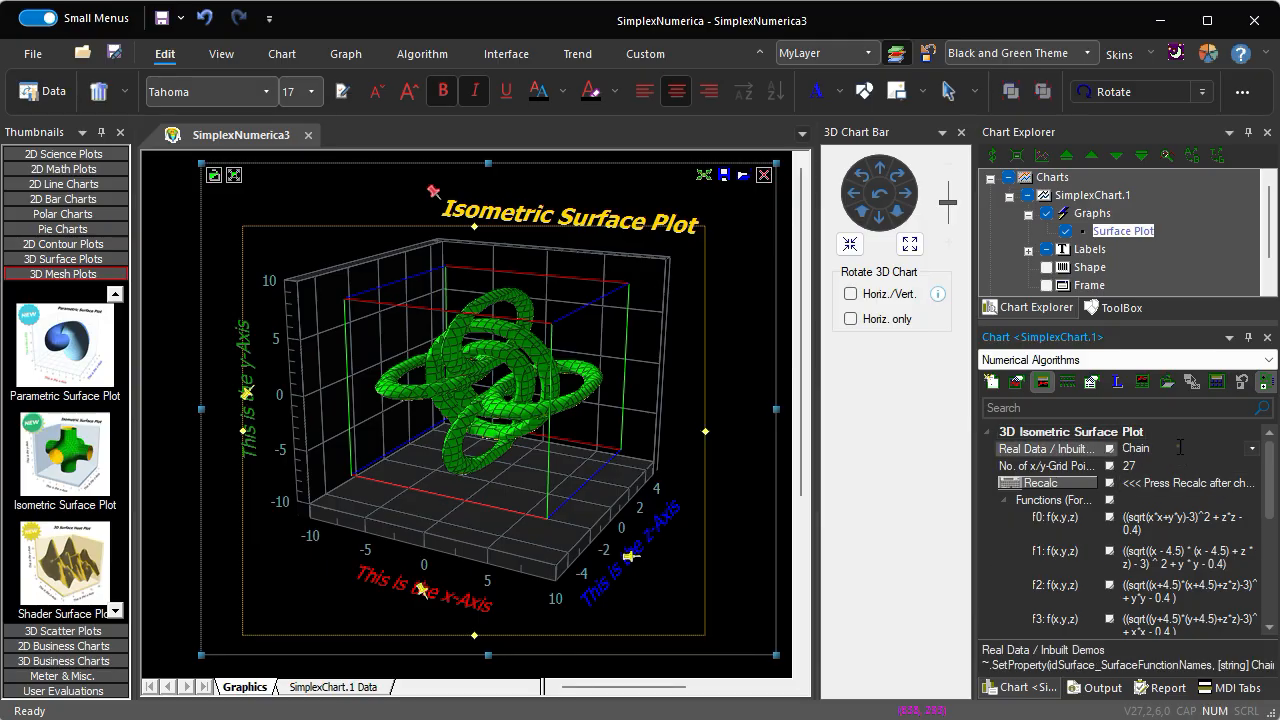
pyautogui.click(1251, 448)
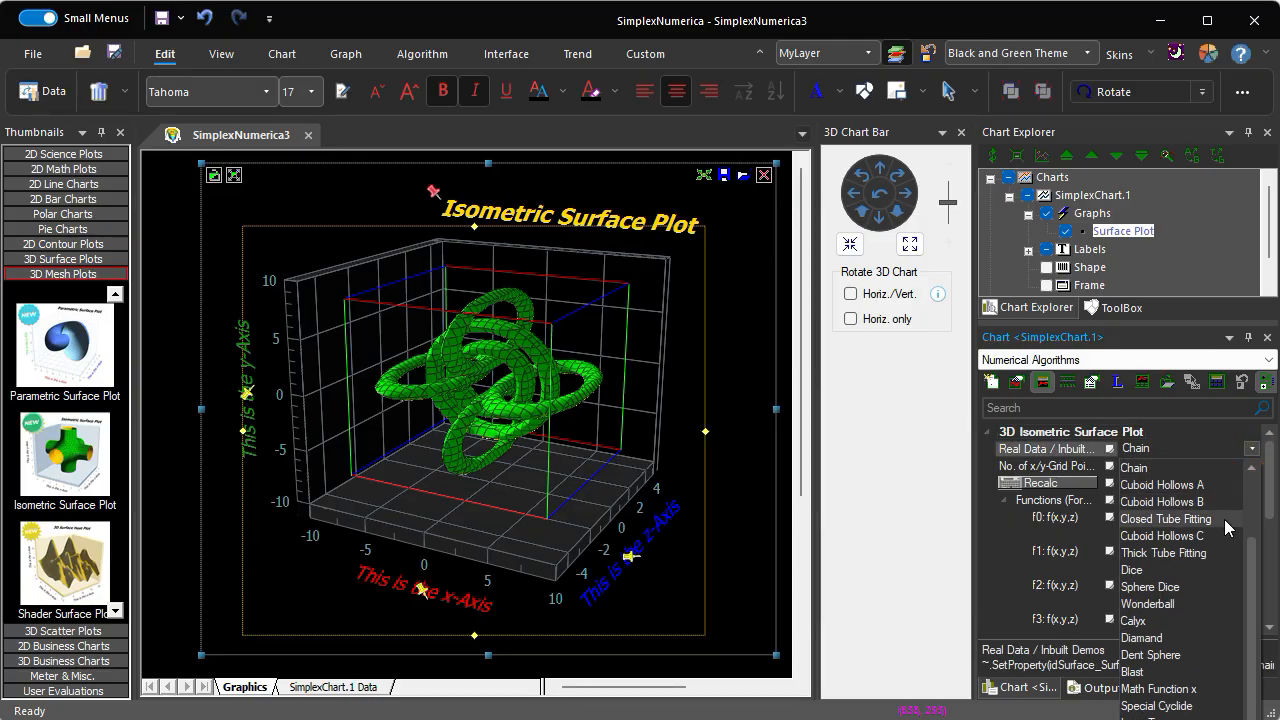
pyautogui.click(1132, 569)
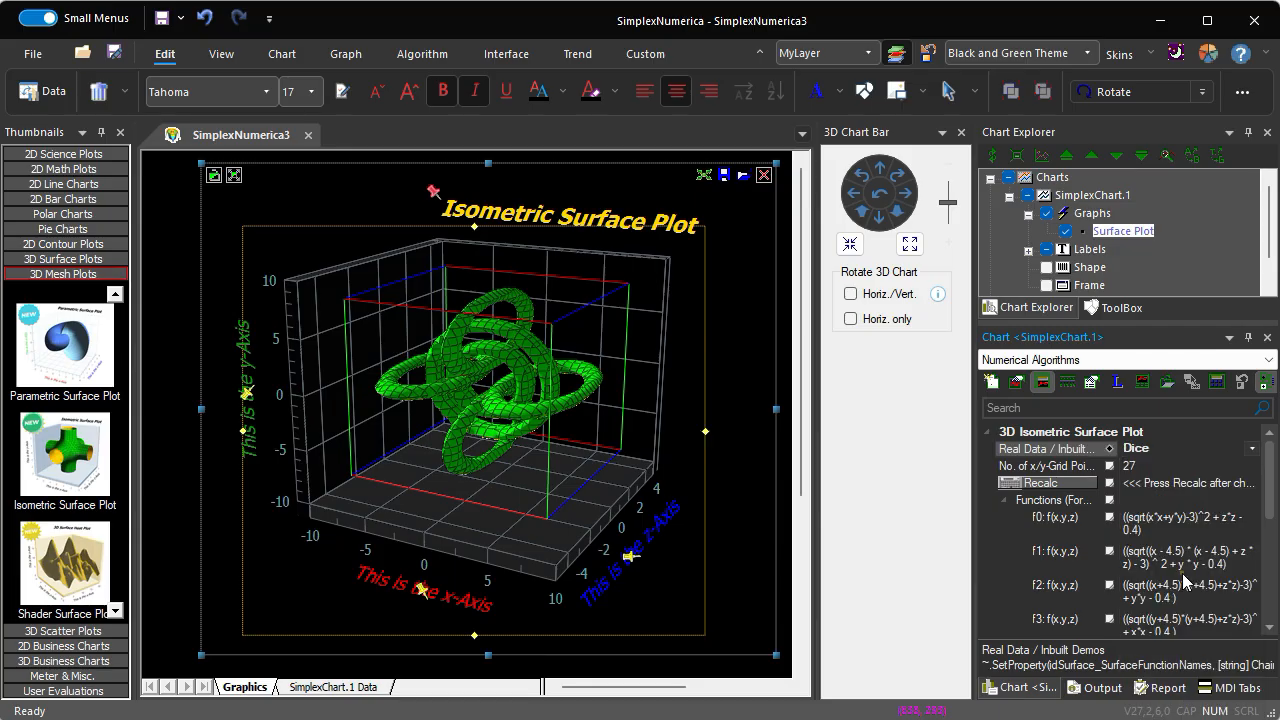
pyautogui.press('Down')
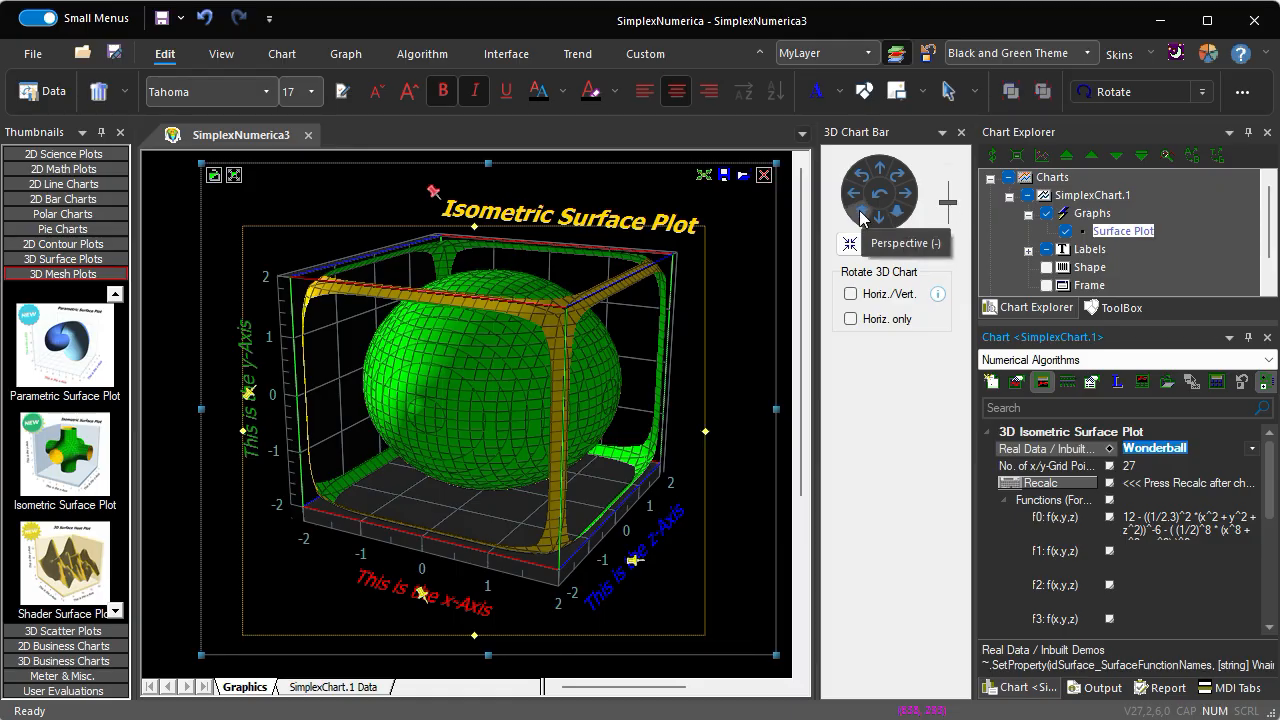
# - Rotate the Wonderball chart interactively with horizontal and vertical rotation enabled, and end the rotation mode
pyautogui.click(850, 294)
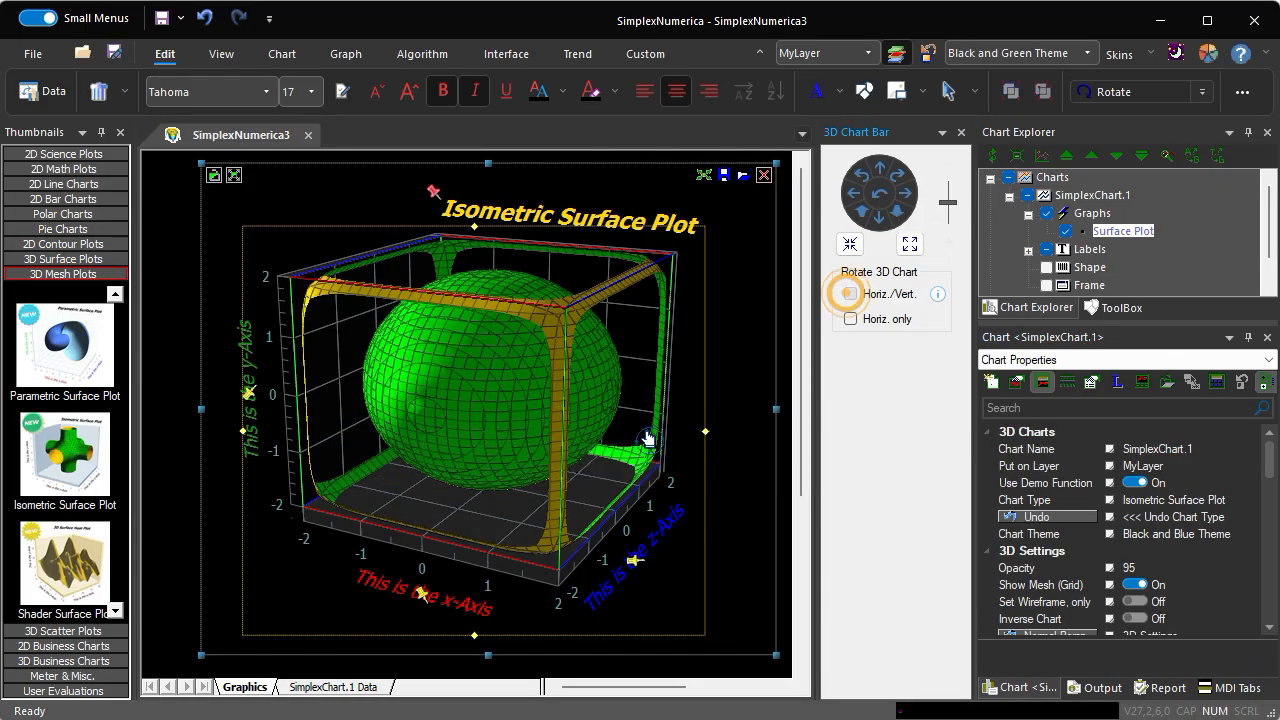
pyautogui.moveTo(640, 433); pyautogui.dragTo(567, 408)
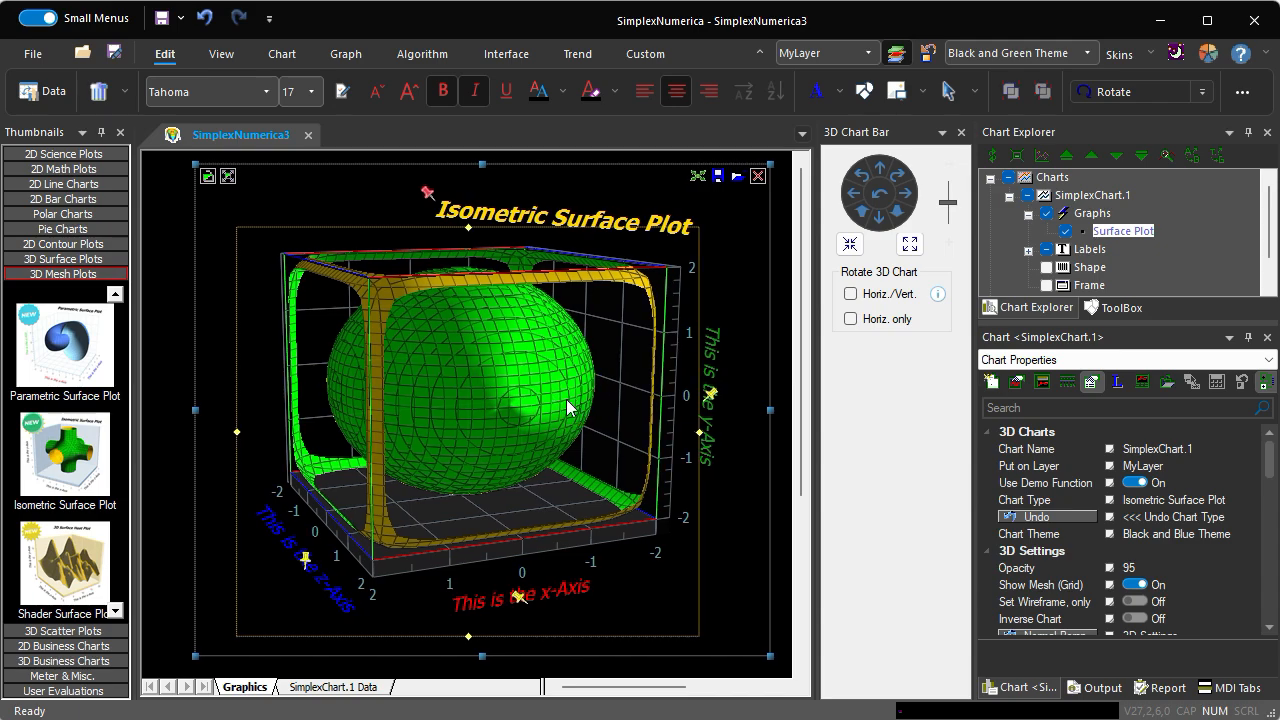
pyautogui.click(850, 295)
pyautogui.moveTo(592, 434)
pyautogui.mouseDown()
pyautogui.moveTo(568, 438)
pyautogui.moveTo(580, 425)
pyautogui.mouseUp()
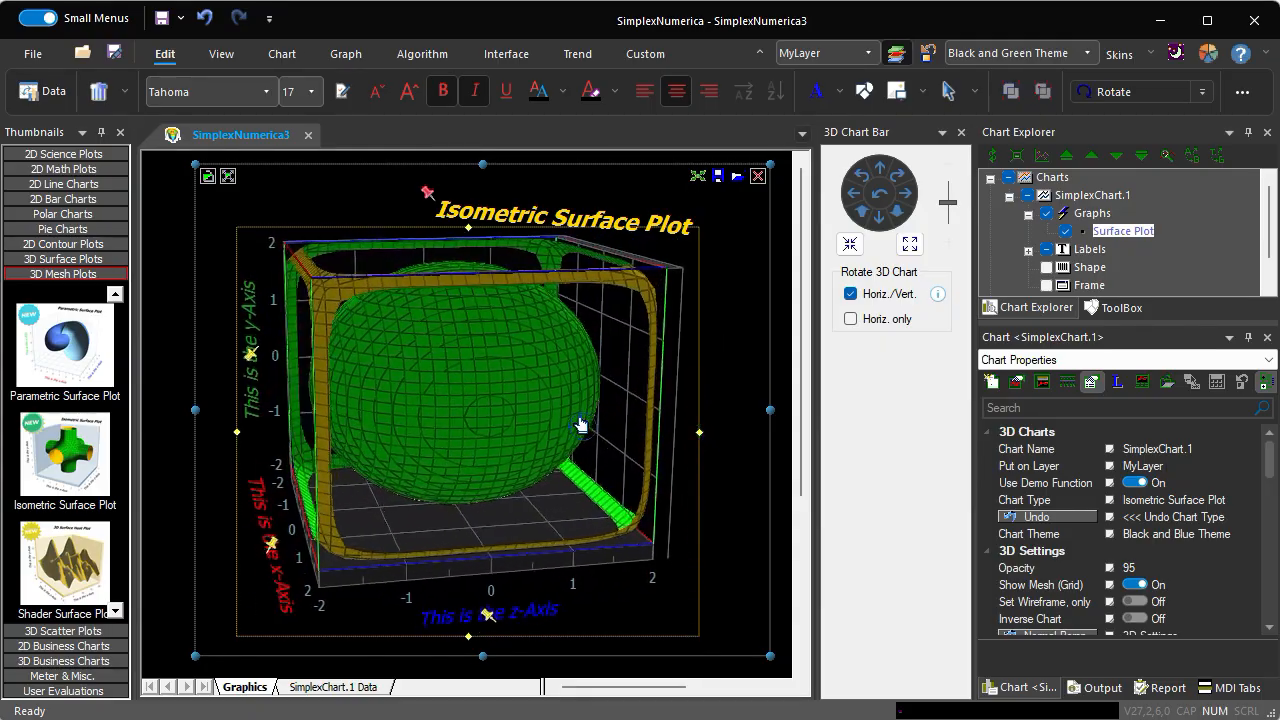
pyautogui.click(580, 417)
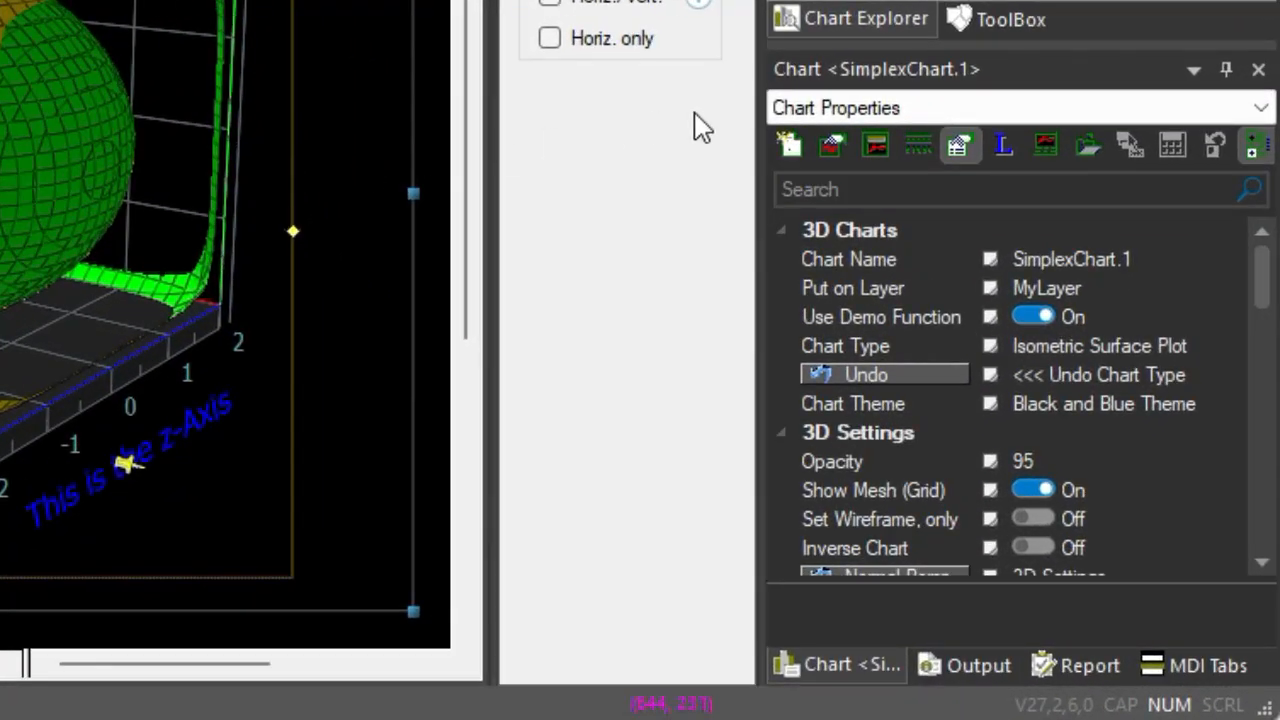
# - Examine the Wonderball surface's function formula and interval limits in the numerical algorithm properties
pyautogui.click(874, 141)
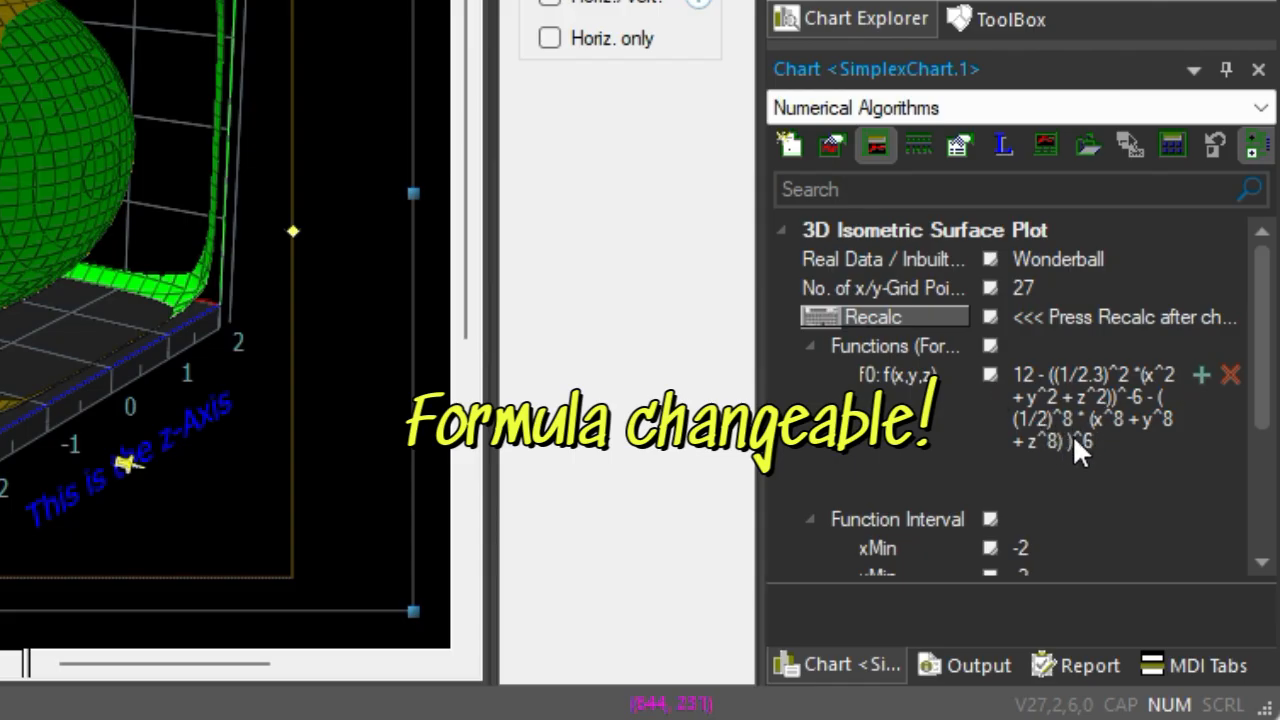
pyautogui.scroll(-3, 1076, 463)
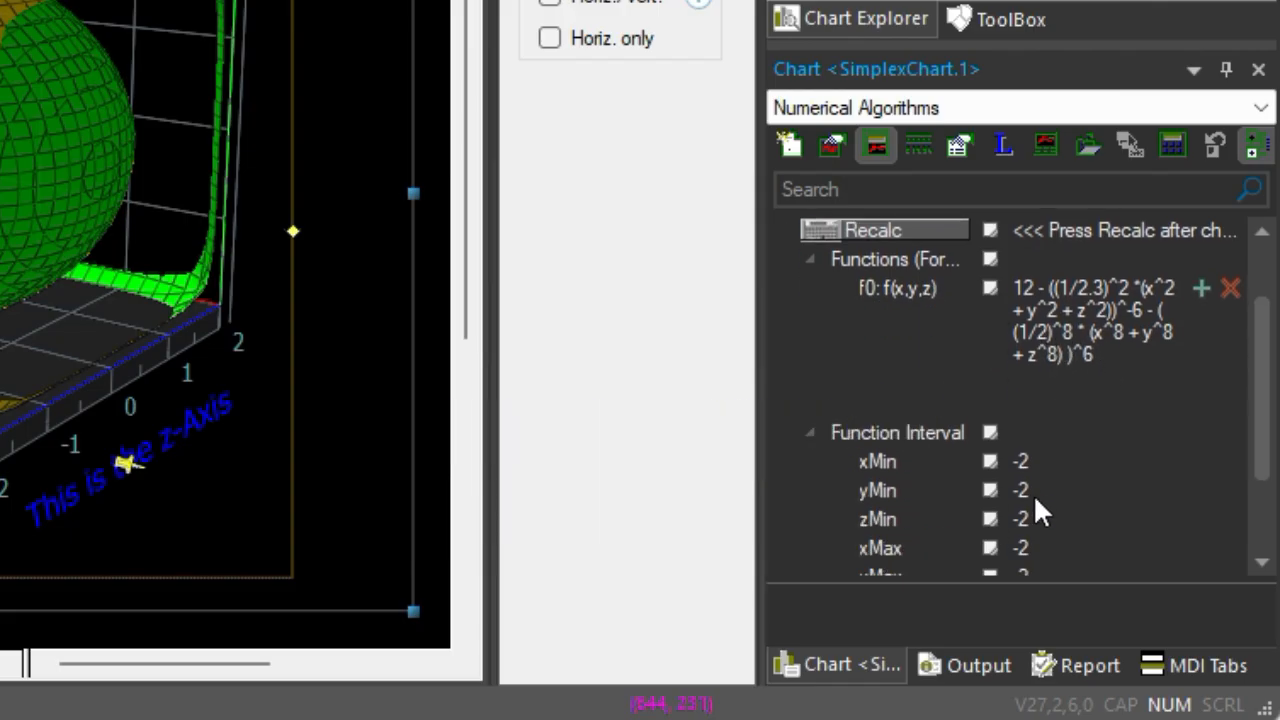
pyautogui.scroll(-3, 1050, 478)
pyautogui.scroll(3, 1052, 484)
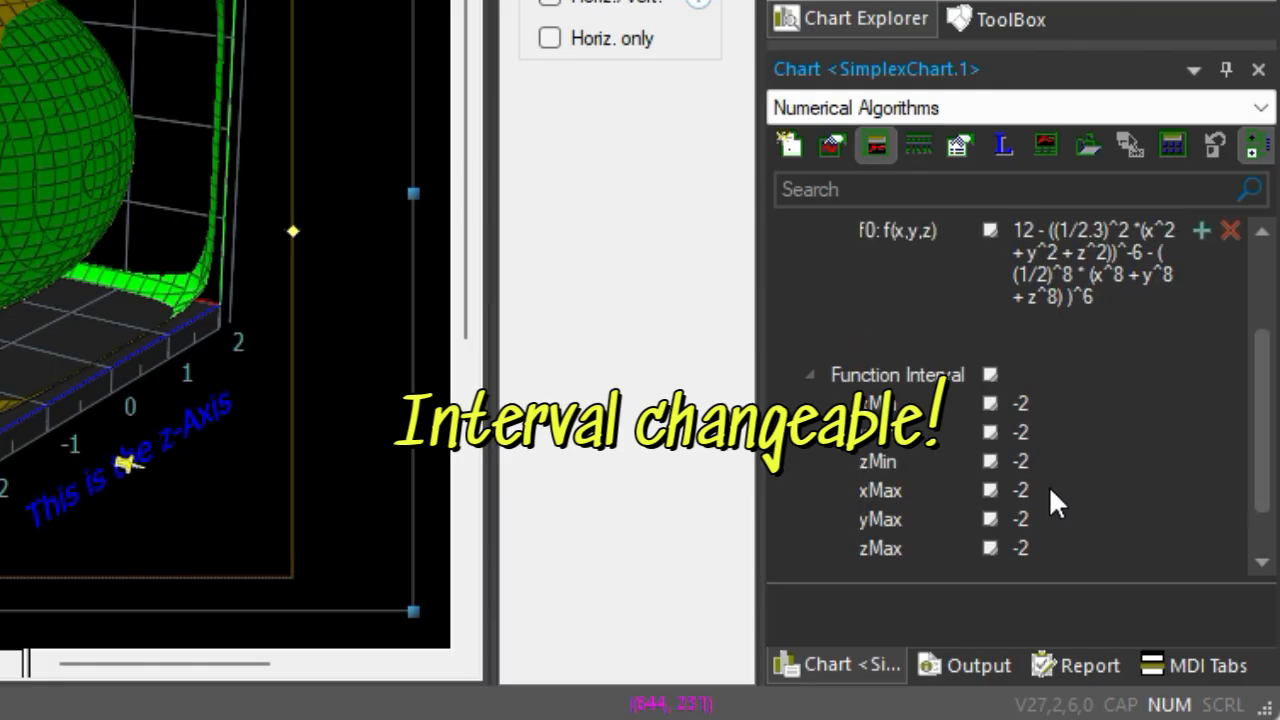
pyautogui.scroll(3, 1048, 485)
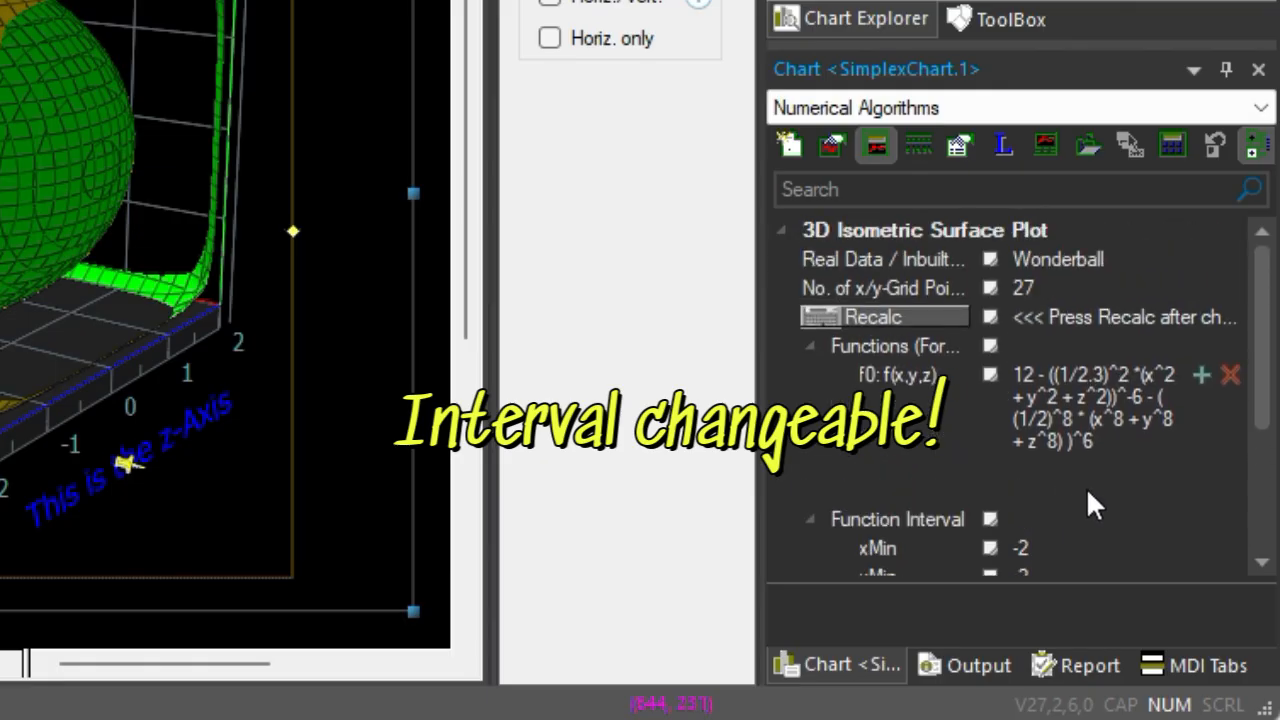